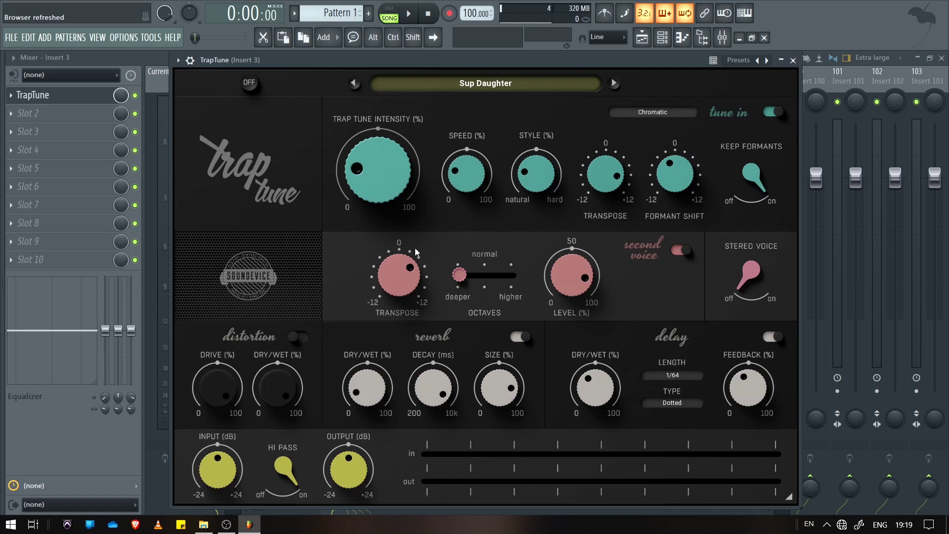
# Step: Move the TrapTune window next to the mixer's effect slots and play a short stretch of the song with the effect bypassed
pyautogui.moveTo(454, 60); pyautogui.dragTo(428, 56)
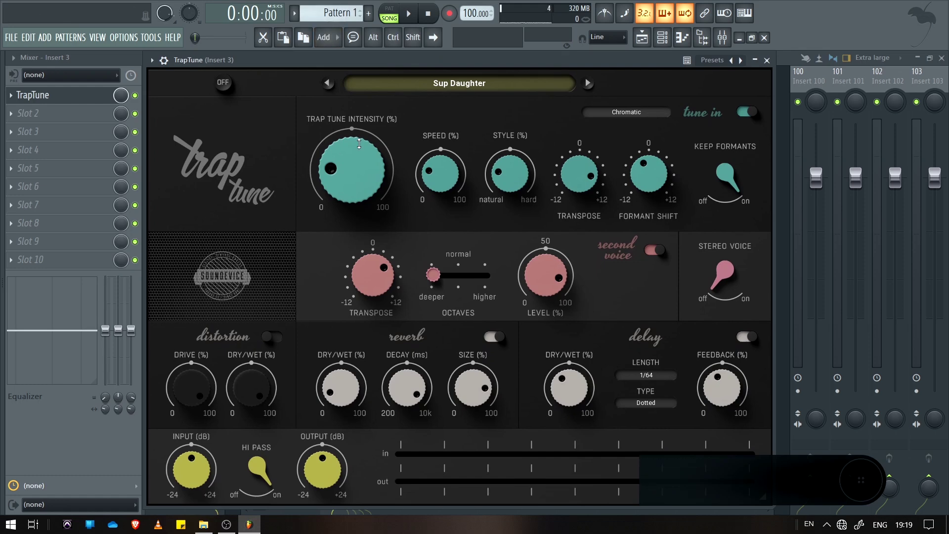
pyautogui.press('space')
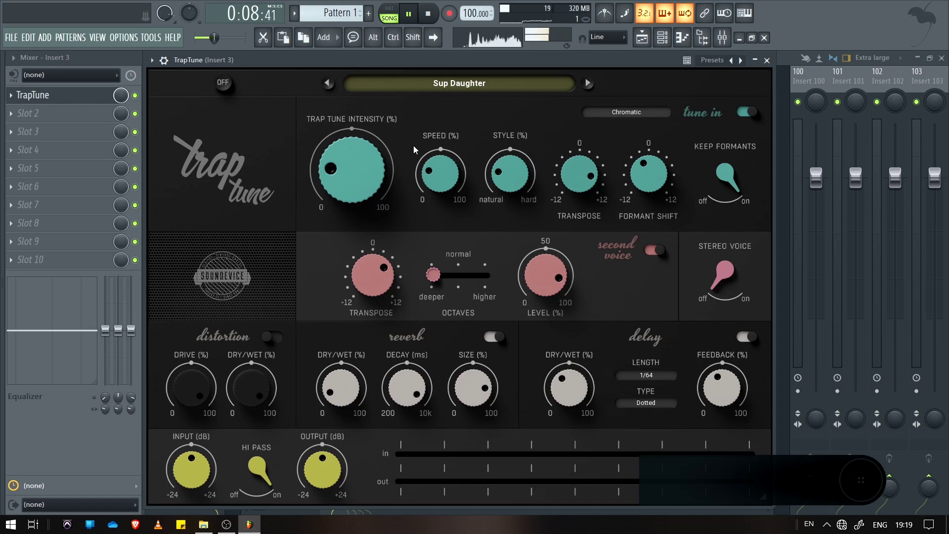
pyautogui.press('space')
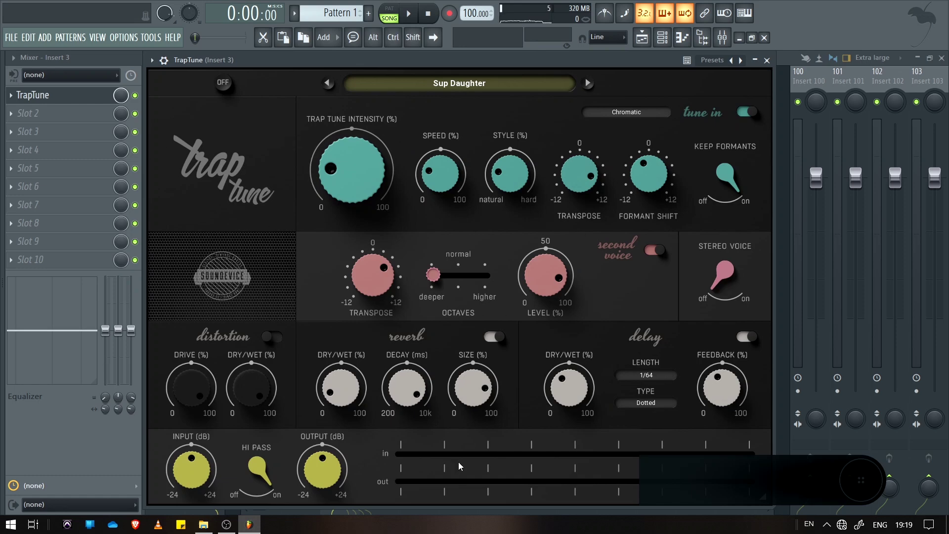
# Step: Show the browser with its vocal loops and hide it again
pyautogui.hotkey('alt', 'F8')
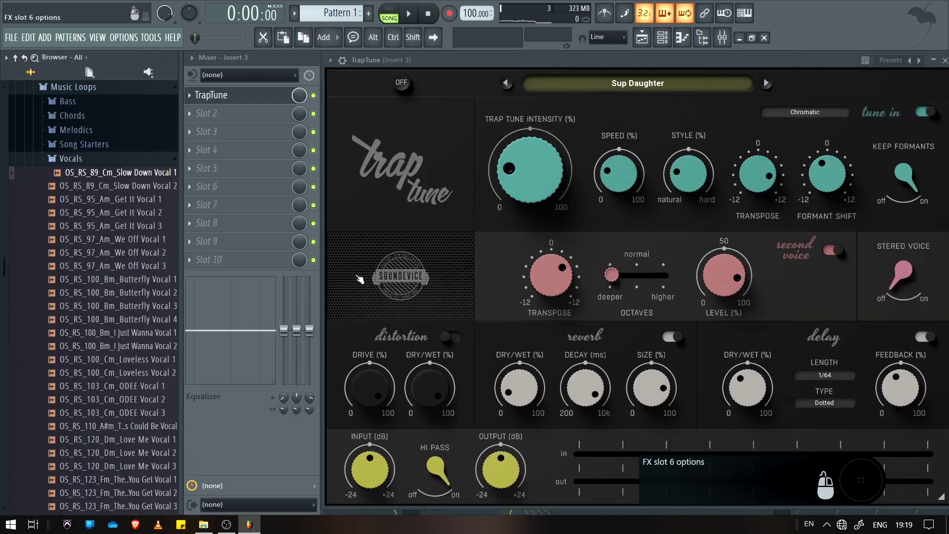
pyautogui.hotkey('alt', 'F8')
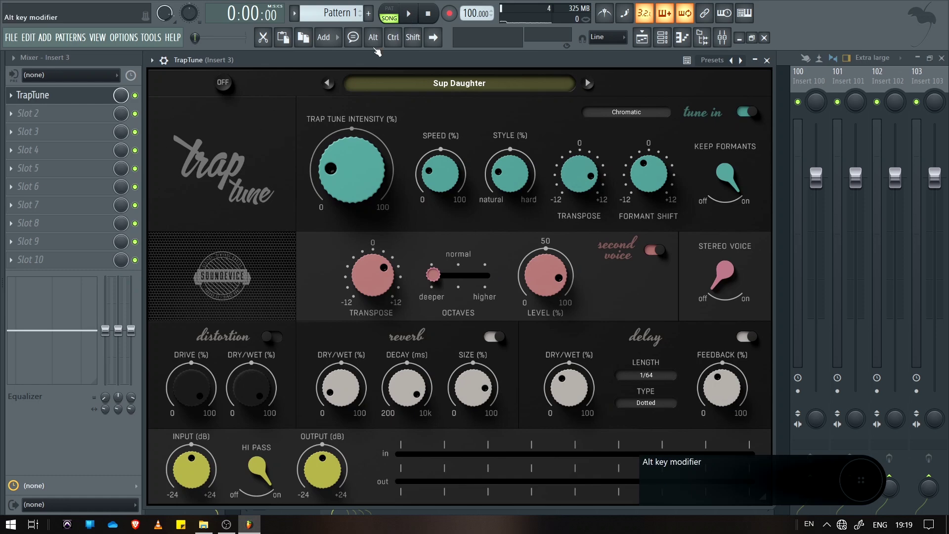
# Step: Play the song to compare TrapTune bypassed and active, switch off the second voice, and leave the effect active
pyautogui.press('space')
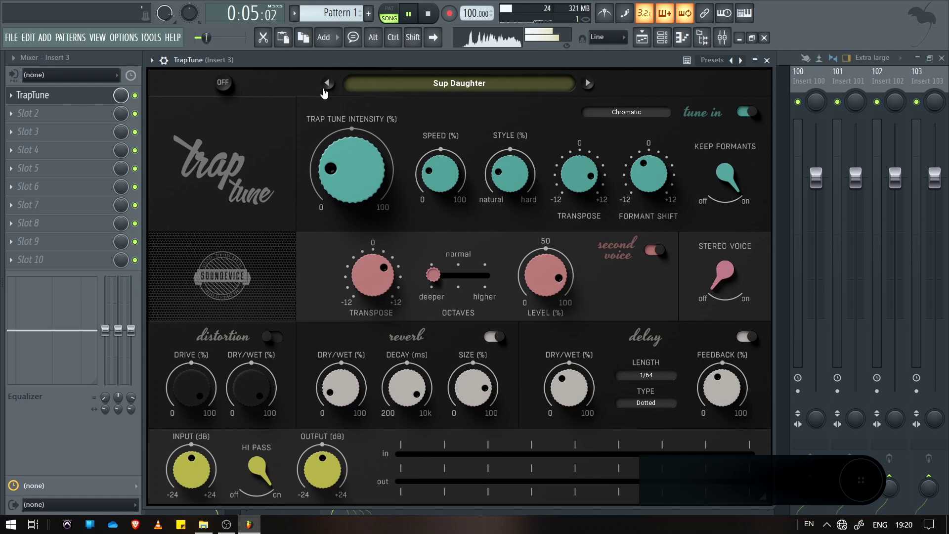
pyautogui.click(223, 82)
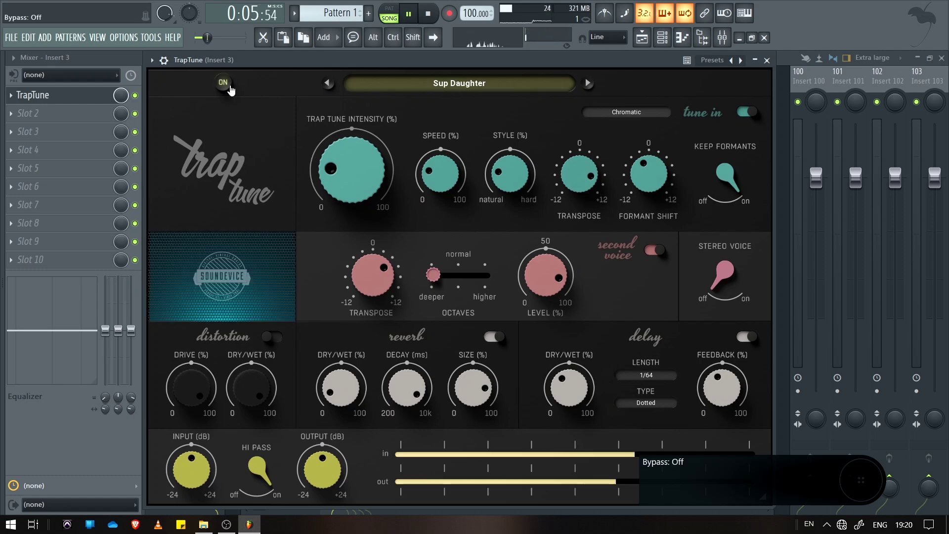
pyautogui.click(654, 252)
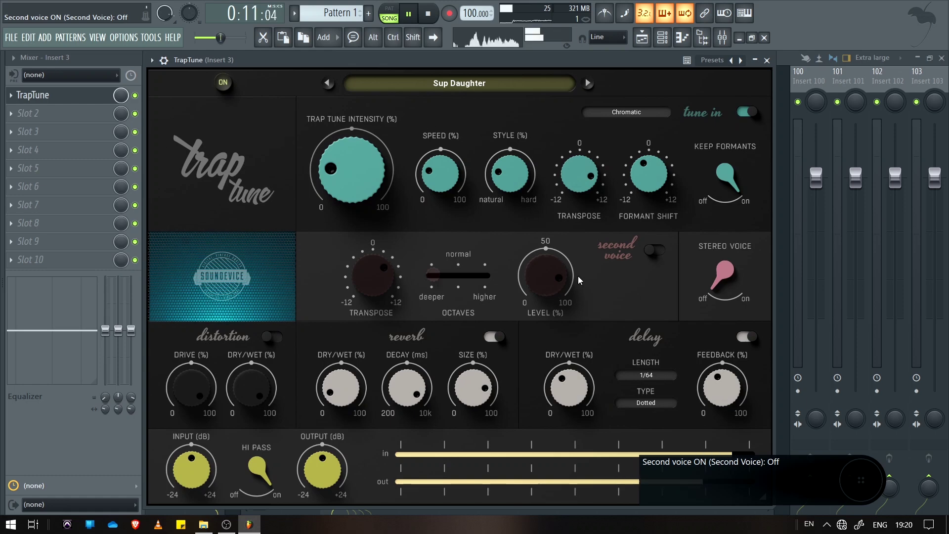
pyautogui.click(222, 83)
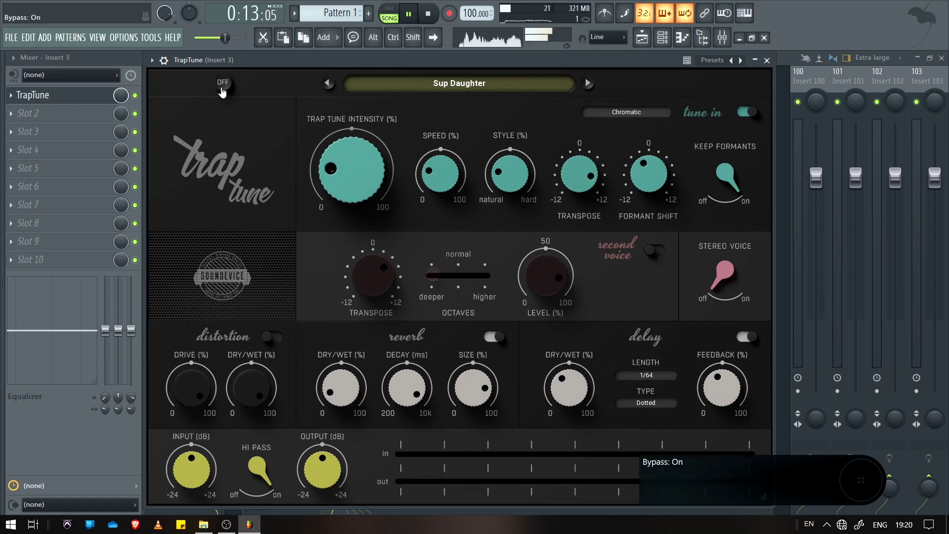
pyautogui.click(222, 83)
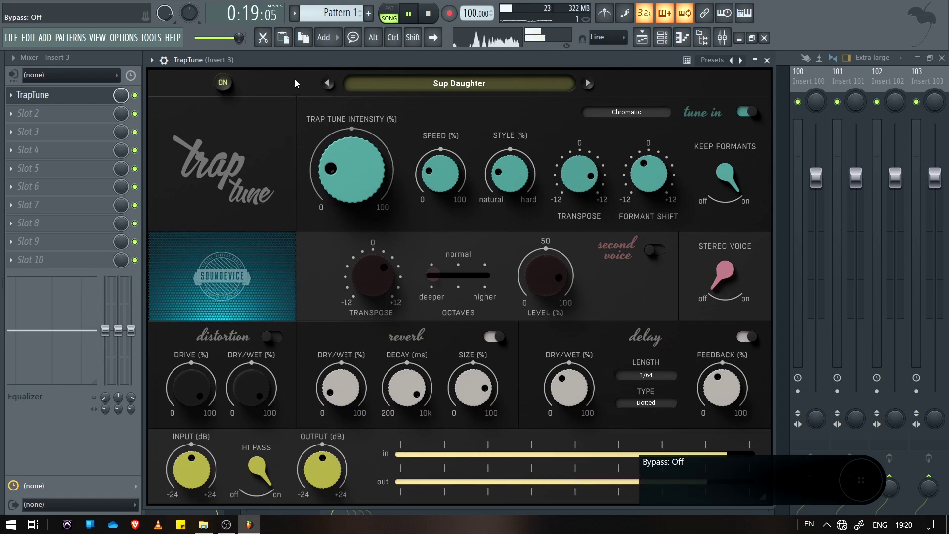
pyautogui.press('space')
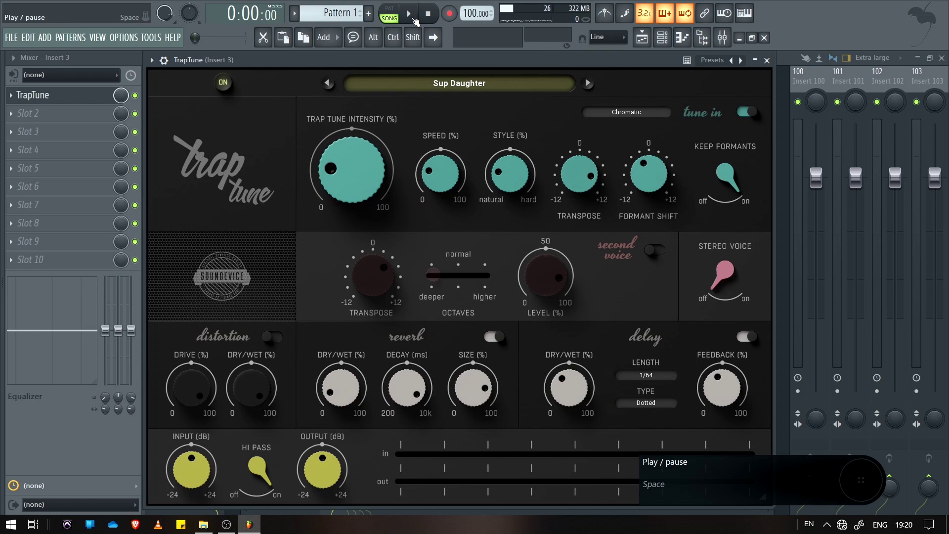
# Step: In the tune-in section, raise the Trap Tune intensity and set style to 13.4%, transpose to +9 and formant shift to -0.26
pyautogui.moveTo(351, 169); pyautogui.dragTo(446, 186)
pyautogui.moveTo(520, 171); pyautogui.dragTo(649, 216)
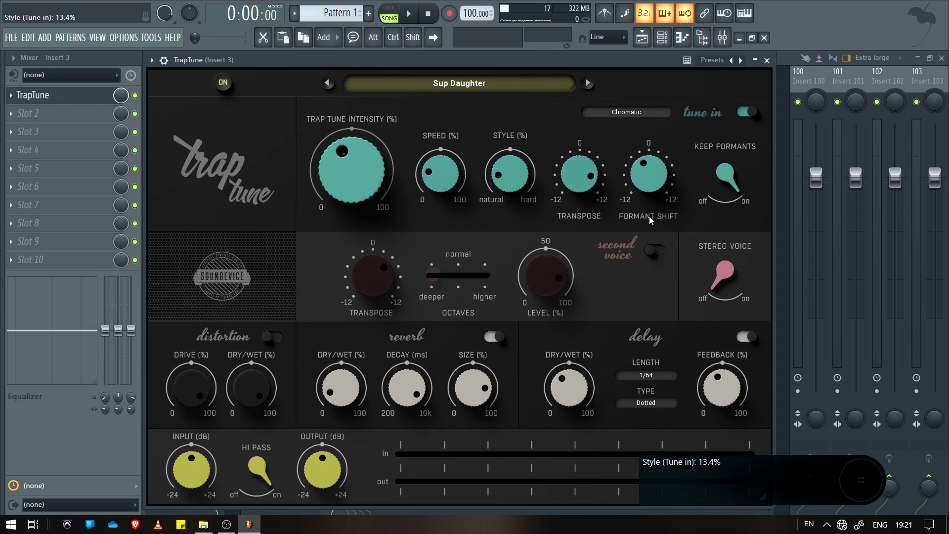
pyautogui.moveTo(572, 184); pyautogui.dragTo(572, 175)
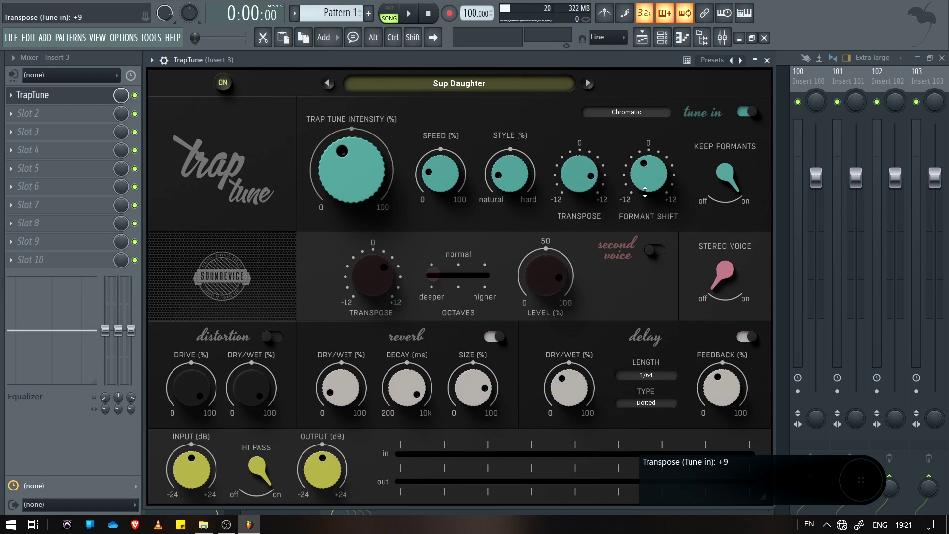
pyautogui.moveTo(644, 193)
pyautogui.mouseDown()
pyautogui.moveTo(644, 201)
pyautogui.moveTo(645, 178)
pyautogui.moveTo(645, 192)
pyautogui.mouseUp()
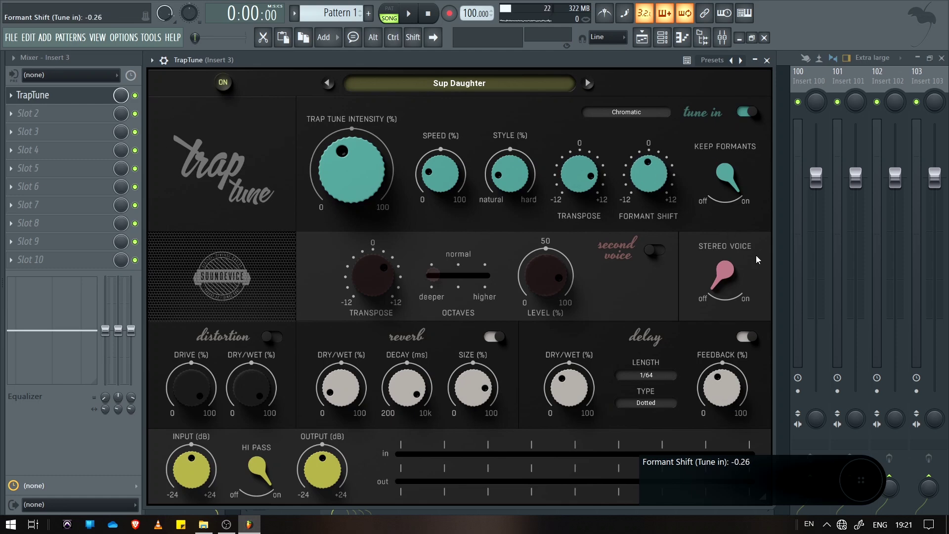
# Step: Toggle Keep Formants off and on again, and keep the tuning scale at Chromatic
pyautogui.click(730, 183)
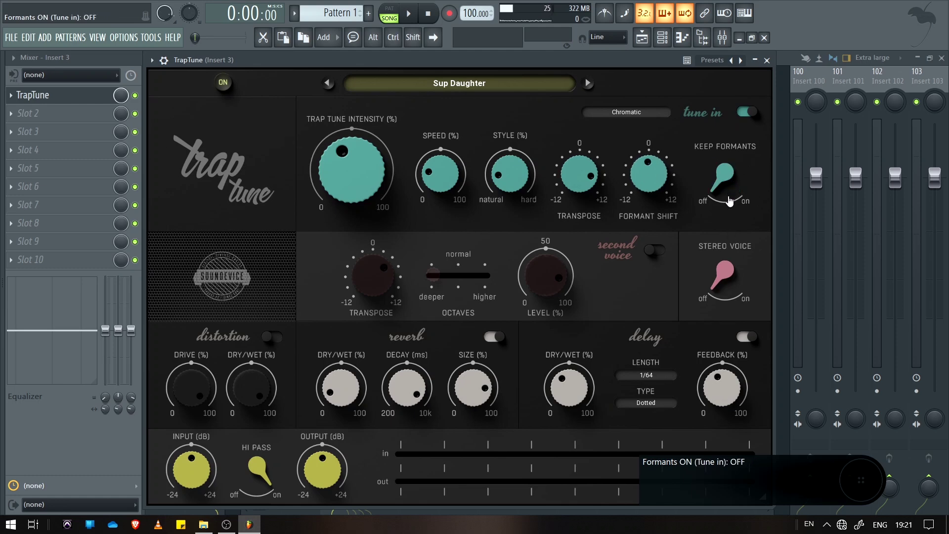
pyautogui.click(731, 184)
pyautogui.click(622, 113)
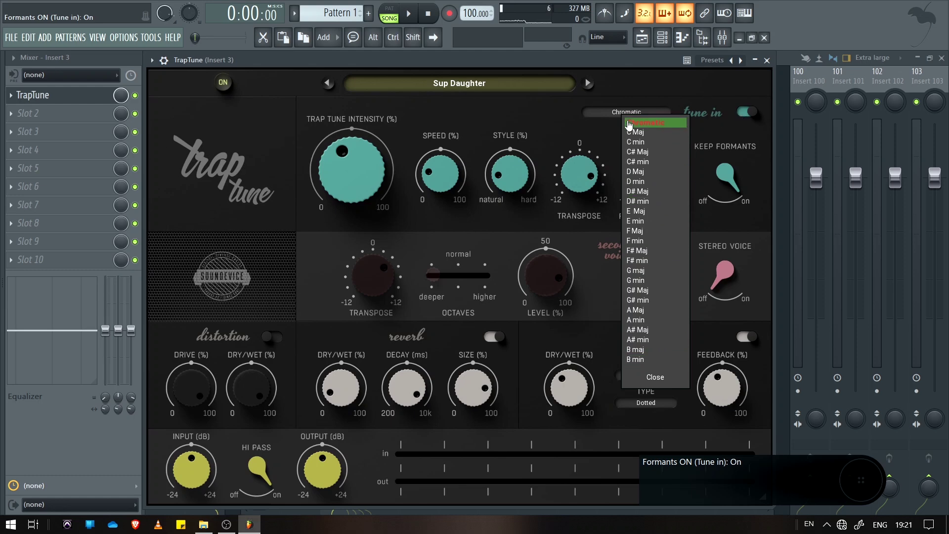
pyautogui.click(652, 123)
# Step: Switch the tune-in section off and back on, briefly enabling the second voice in between
pyautogui.click(748, 114)
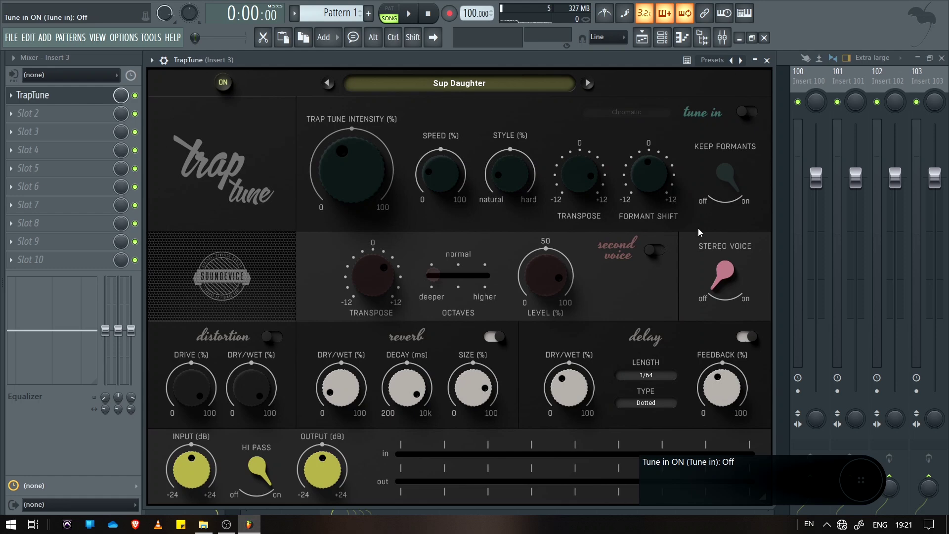
pyautogui.click(655, 250)
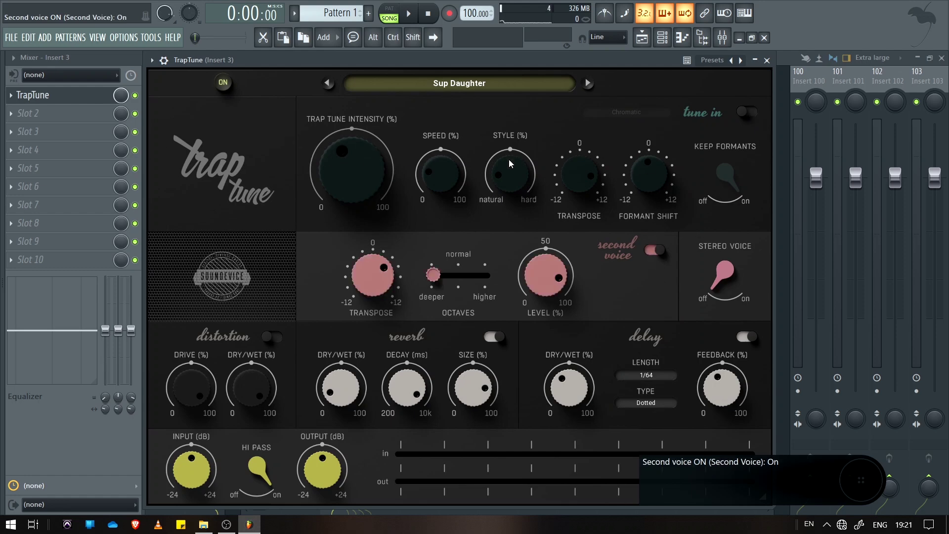
pyautogui.click(655, 251)
pyautogui.click(747, 113)
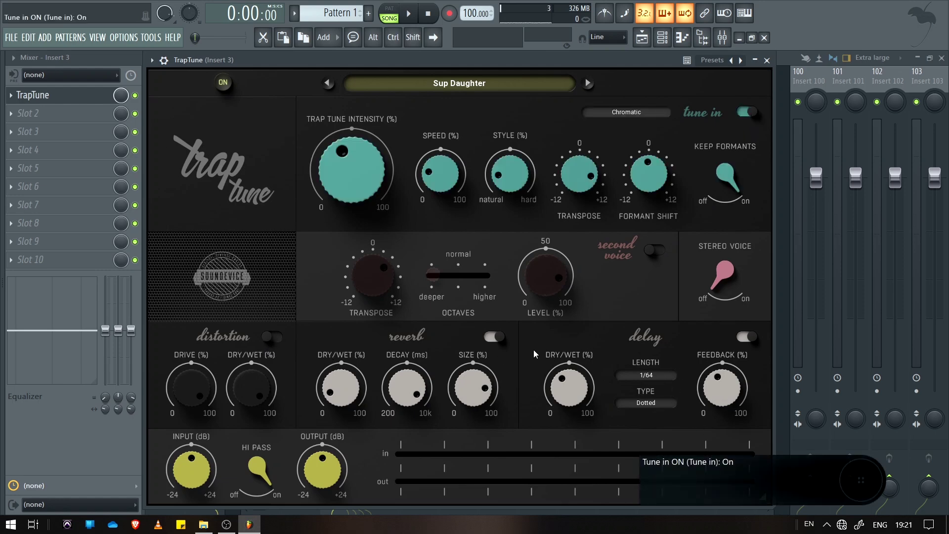
# Step: Disable the reverb and delay, and enable the second voice with transpose at +12 and octaves at normal
pyautogui.click(494, 338)
pyautogui.click(747, 337)
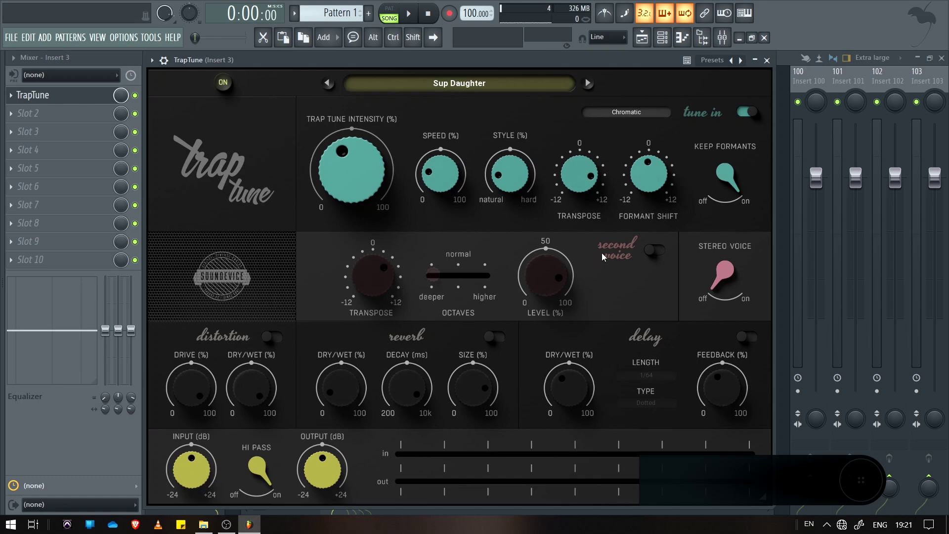
pyautogui.click(653, 250)
pyautogui.moveTo(372, 274); pyautogui.dragTo(372, 242)
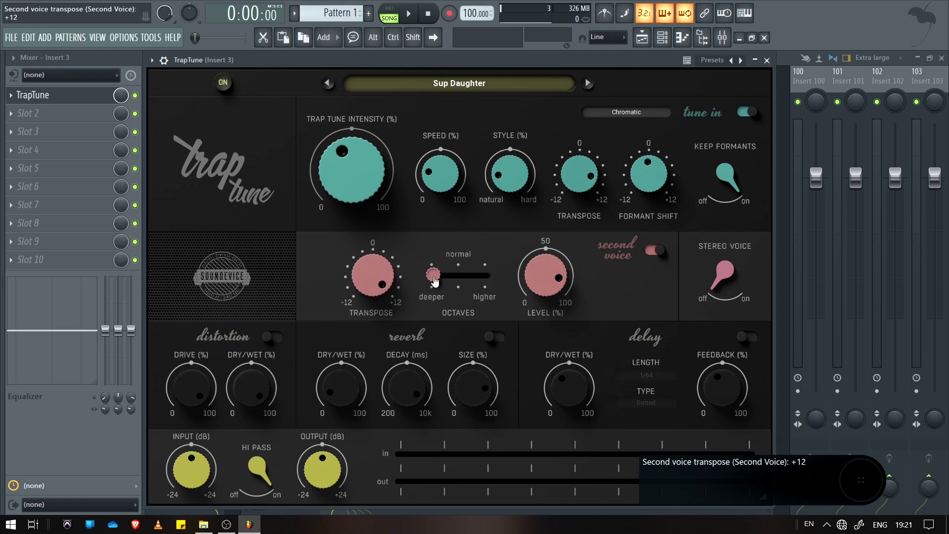
pyautogui.click(459, 275)
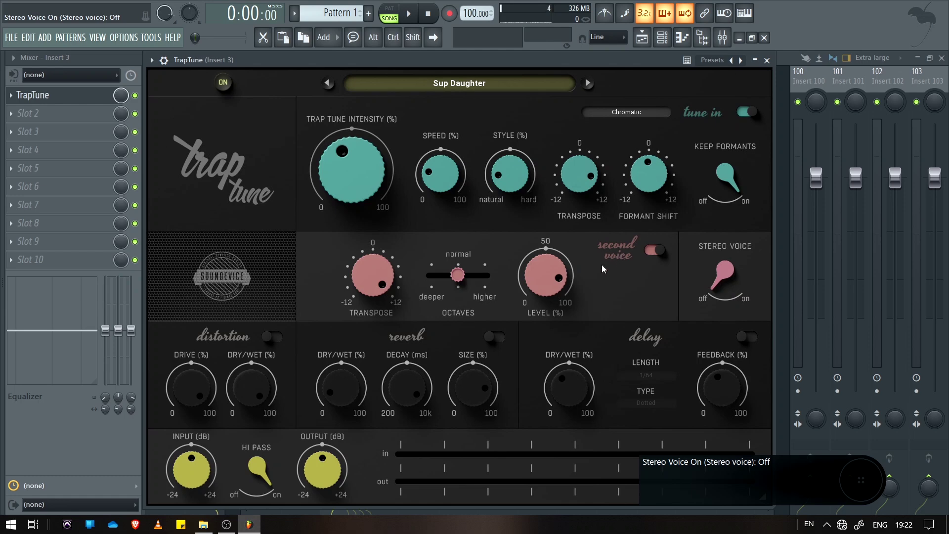
# Step: Toggle the stereo voice and the distortion on and back off
pyautogui.click(736, 288)
pyautogui.click(735, 289)
pyautogui.click(271, 340)
pyautogui.click(271, 341)
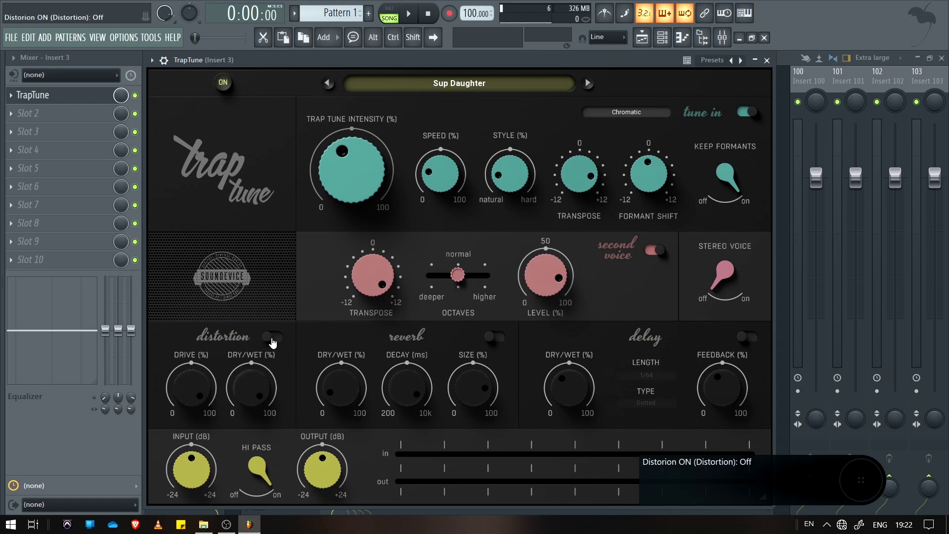
# Step: Enable the distortion, lower its drive and set its dry/wet mix to 52.1%
pyautogui.click(271, 340)
pyautogui.moveTo(191, 375); pyautogui.dragTo(191, 445)
pyautogui.moveTo(251, 387); pyautogui.dragTo(251, 415)
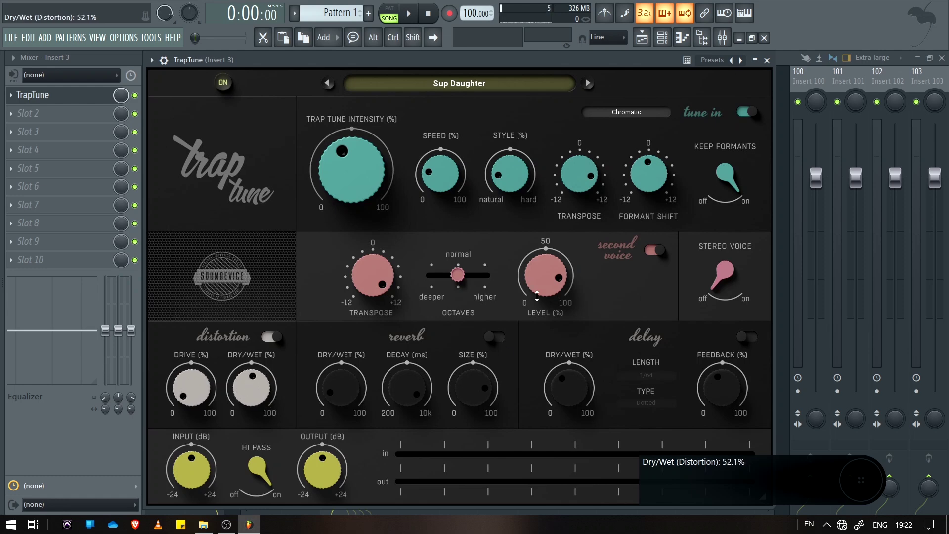
# Step: Enable the reverb, set its dry/wet mix to 59.3%, and reduce its decay and size
pyautogui.click(493, 338)
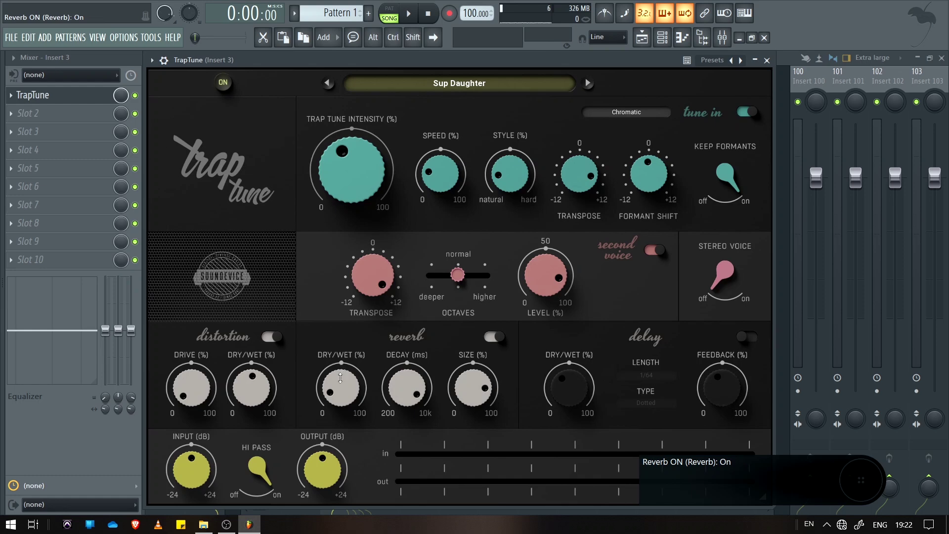
pyautogui.moveTo(338, 385); pyautogui.dragTo(338, 355)
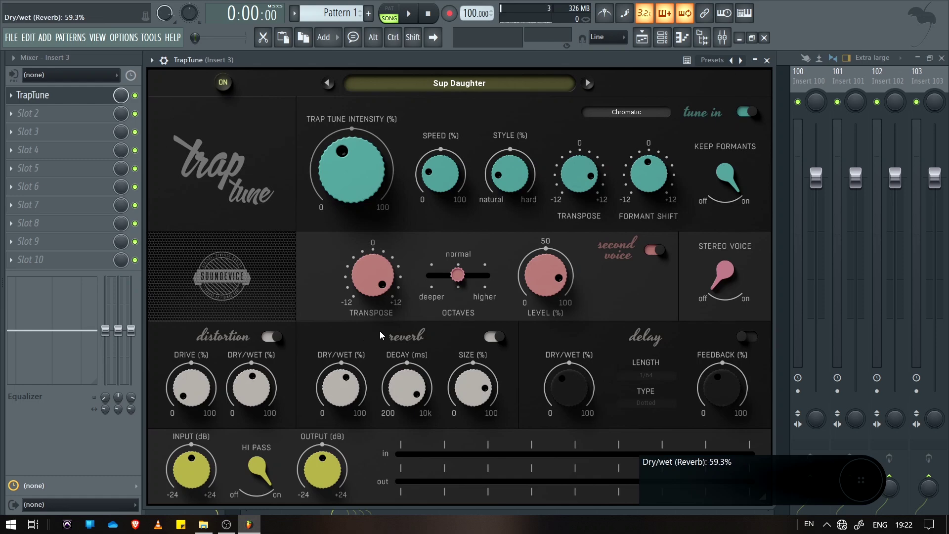
pyautogui.moveTo(405, 376); pyautogui.dragTo(469, 418)
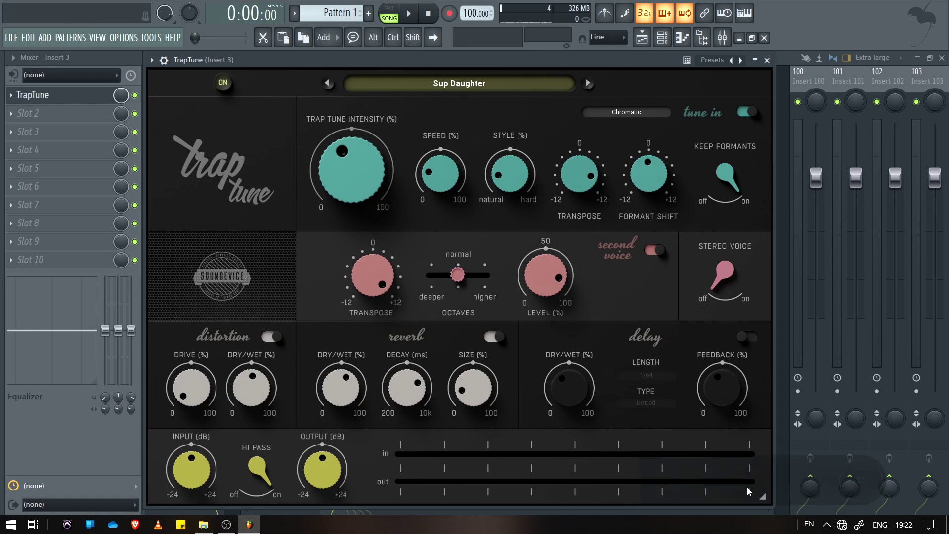
# Step: Enable the delay, adjust its dry/wet mix, set its length to 1 and keep its type at Dotted
pyautogui.click(747, 337)
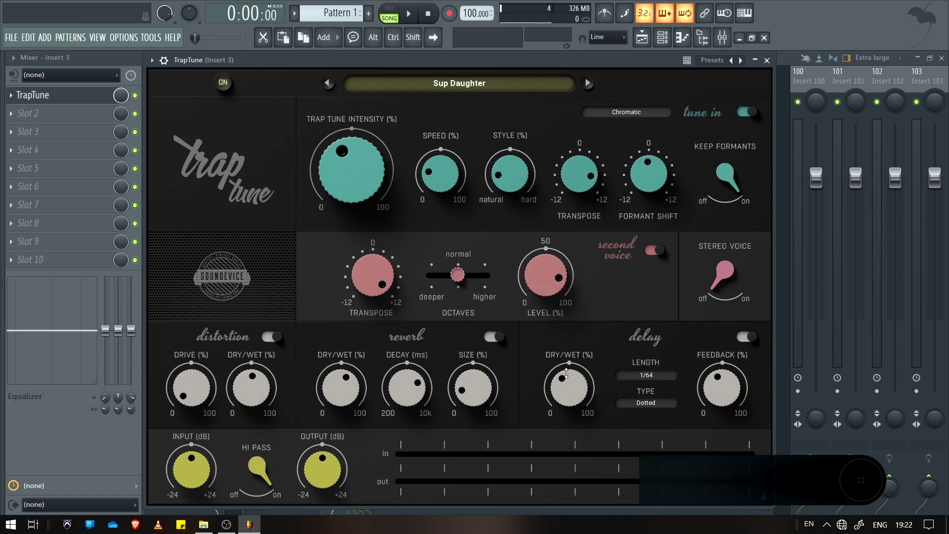
pyautogui.moveTo(578, 375); pyautogui.dragTo(578, 381)
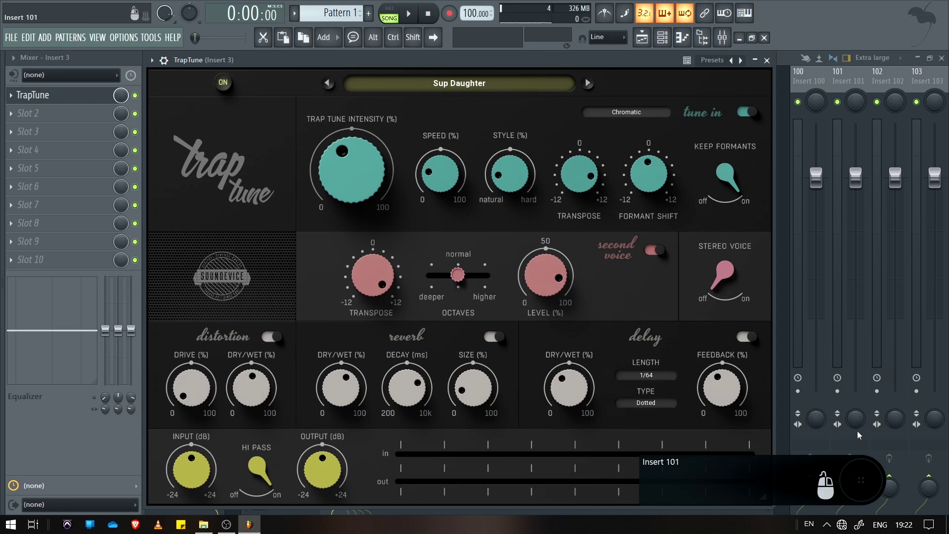
pyautogui.click(667, 377)
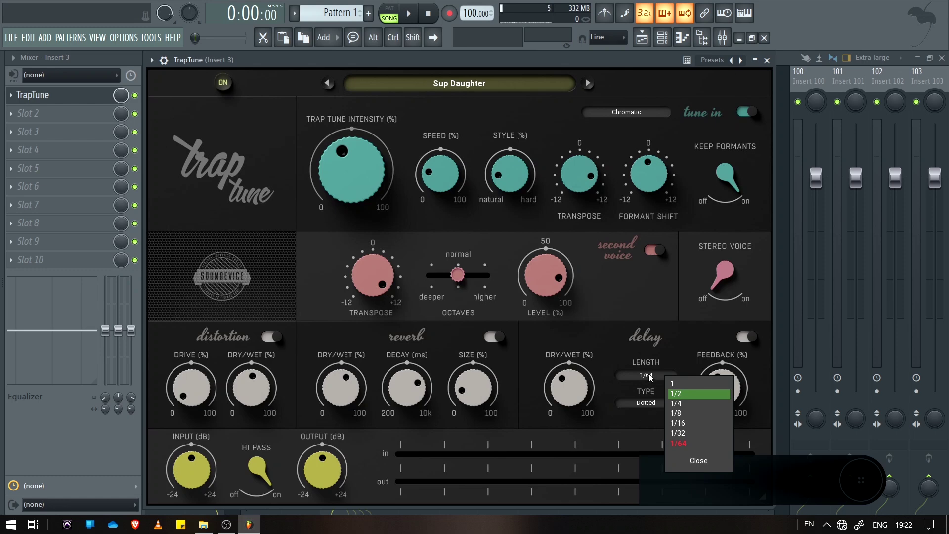
pyautogui.click(668, 385)
pyautogui.click(648, 403)
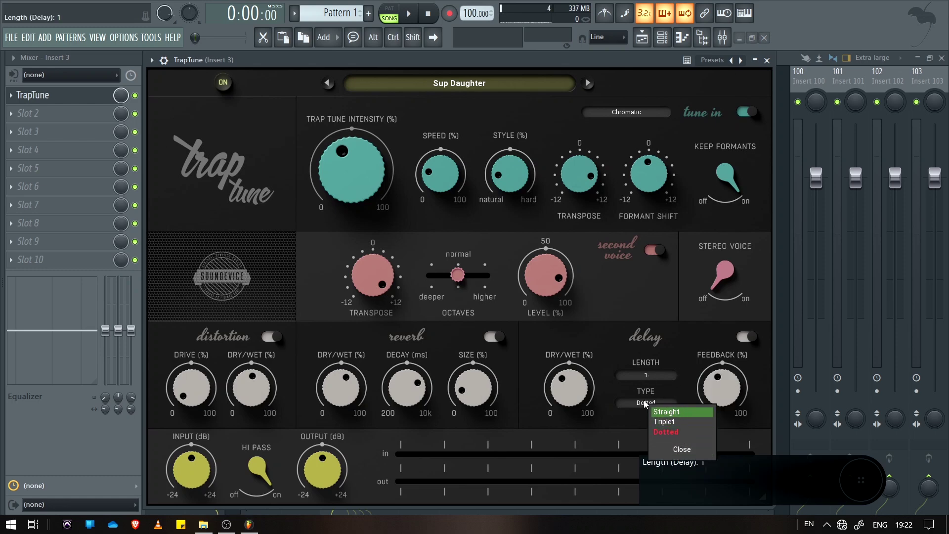
pyautogui.click(666, 432)
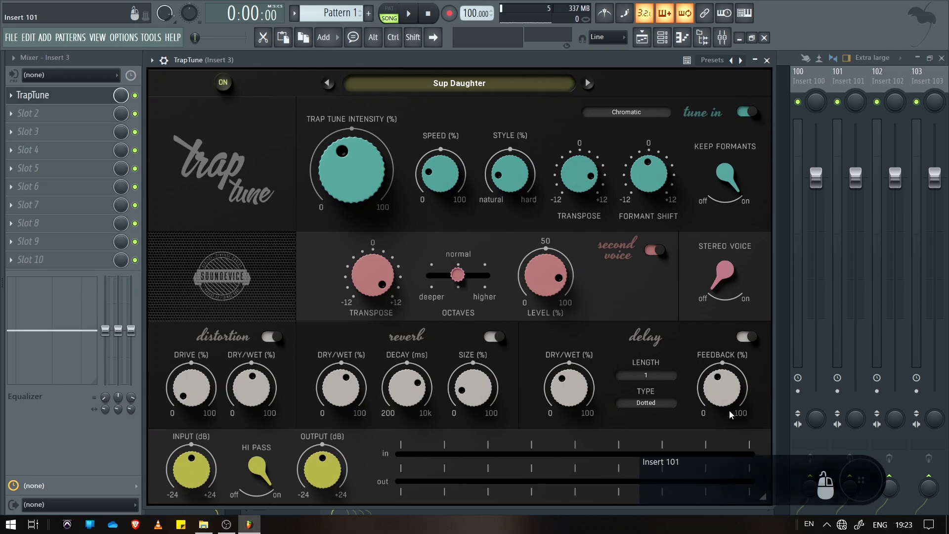
# Step: Switch off the delay, reverb, distortion and second voice sections
pyautogui.click(745, 337)
pyautogui.click(494, 337)
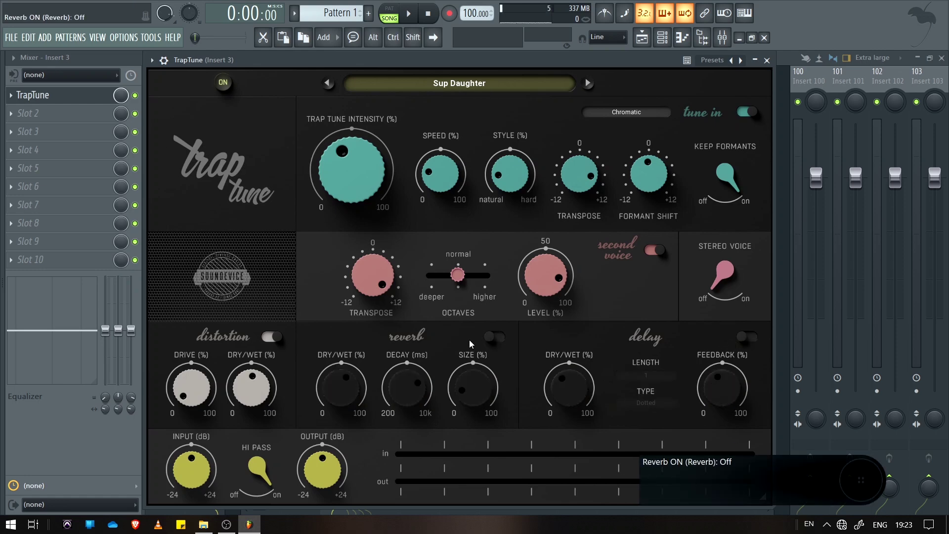
pyautogui.click(271, 337)
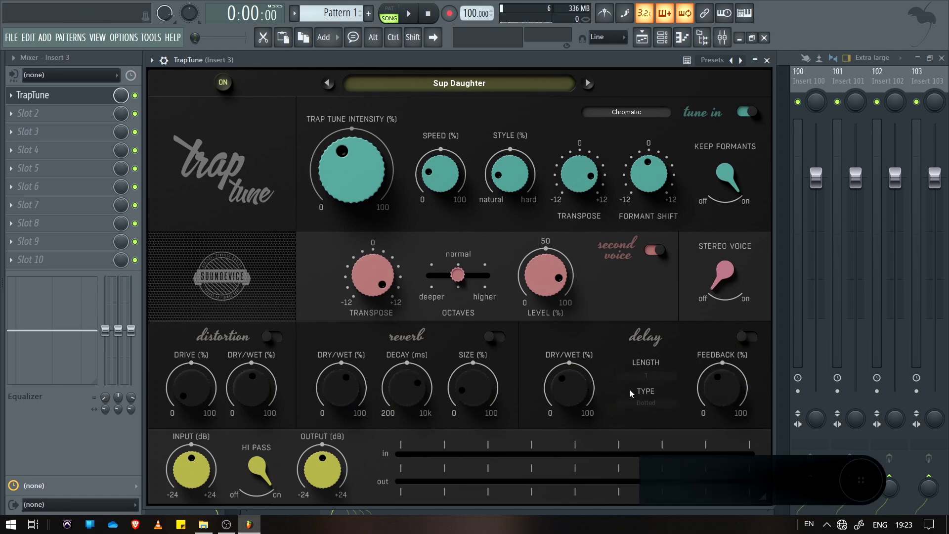
pyautogui.click(656, 250)
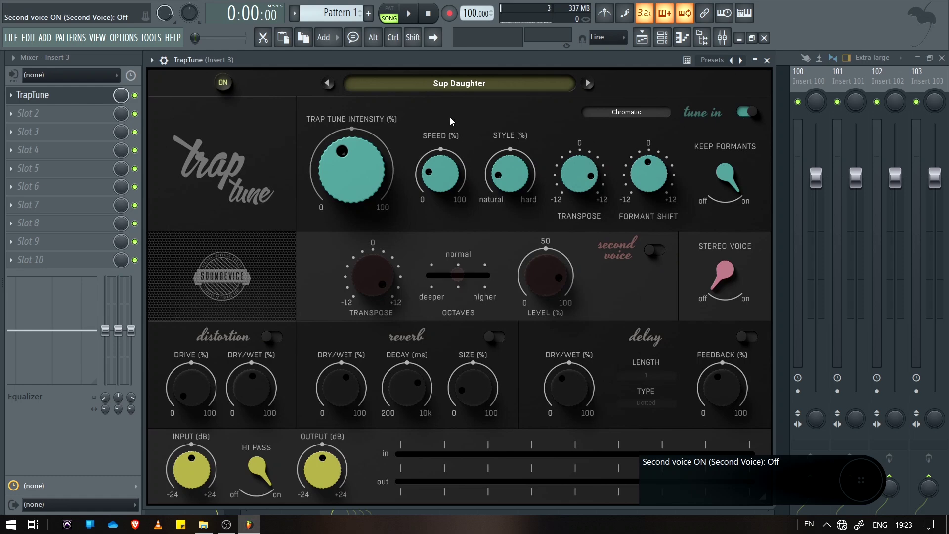
# Step: Look through the available tuning scales and keep Chromatic selected
pyautogui.click(603, 114)
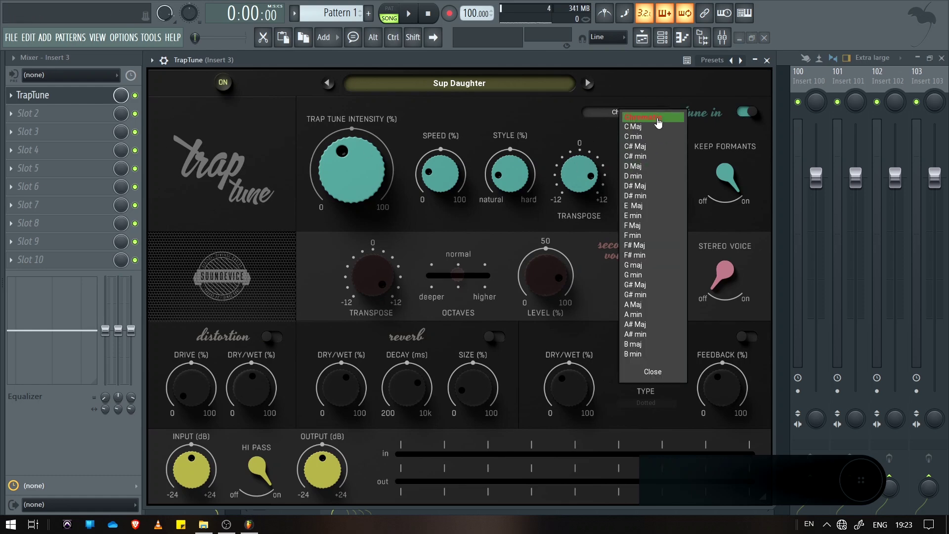
pyautogui.click(642, 119)
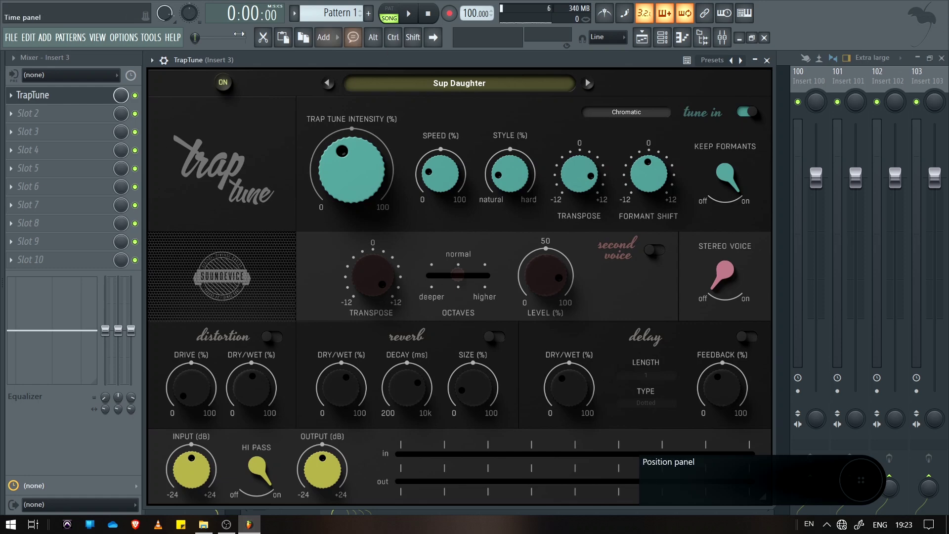
# Step: Bypass the plugin, play the untreated vocal, and switch the plugin back on during playback for comparison
pyautogui.click(223, 82)
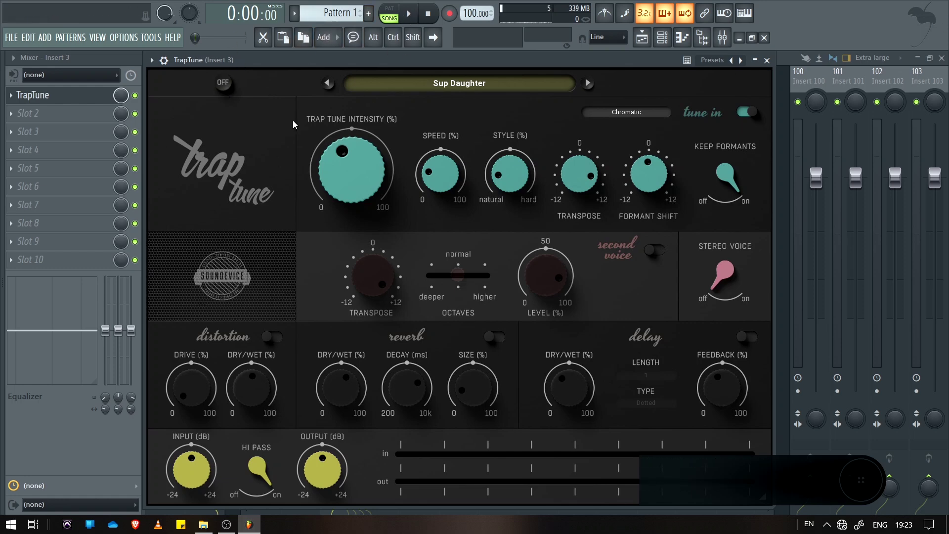
pyautogui.press('space')
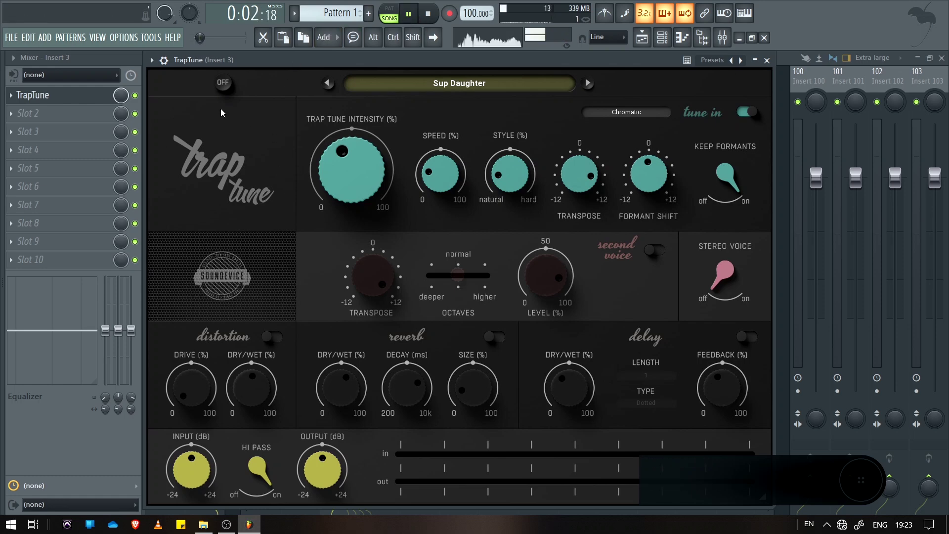
pyautogui.click(223, 89)
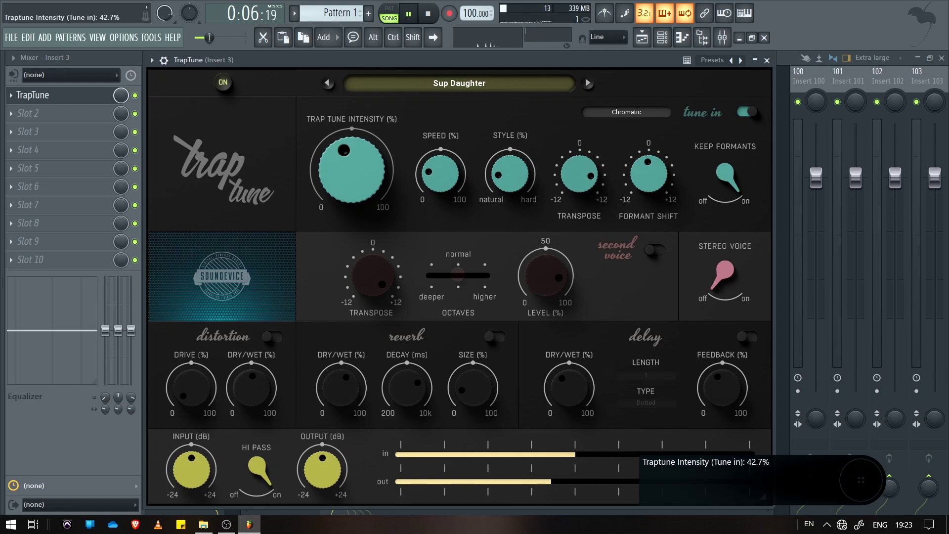
# Step: Raise the TrapTune intensity, set the tuning speed to about 91%, and lower the style almost to fully natural
pyautogui.moveTo(352, 170); pyautogui.dragTo(351, 141)
pyautogui.moveTo(434, 187); pyautogui.dragTo(434, 158)
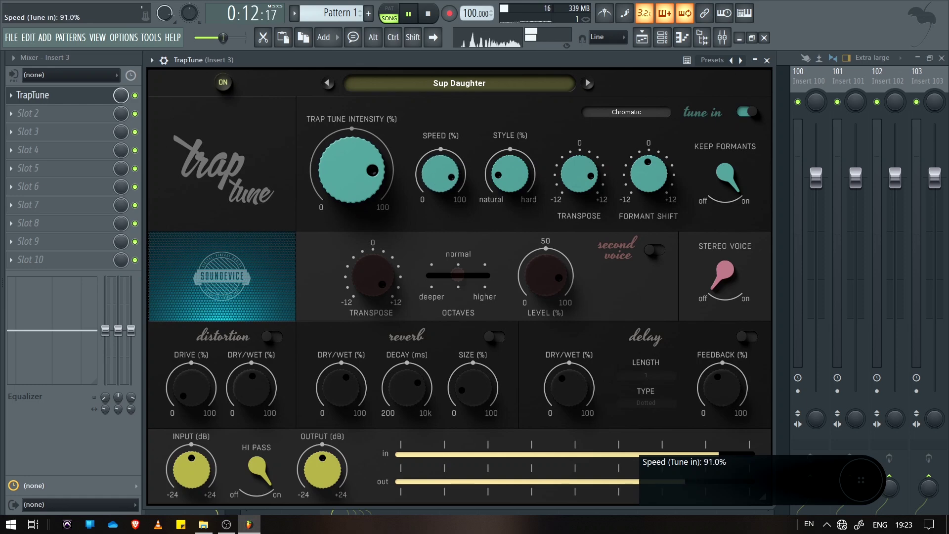
pyautogui.moveTo(509, 174); pyautogui.dragTo(509, 195)
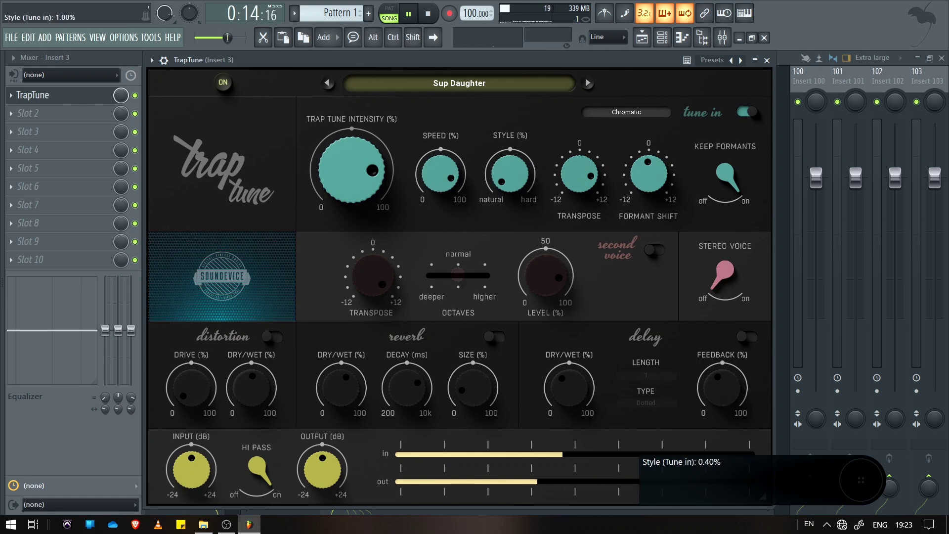
# Step: Set the main voice's transpose to -7 and its formant shift to +4.44
pyautogui.moveTo(579, 174); pyautogui.dragTo(579, 188)
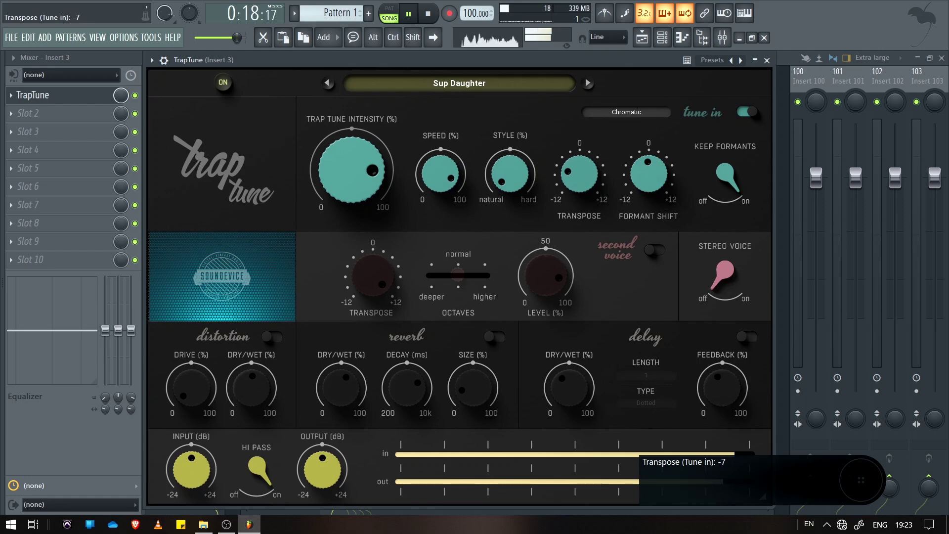
pyautogui.moveTo(657, 178); pyautogui.dragTo(657, 175)
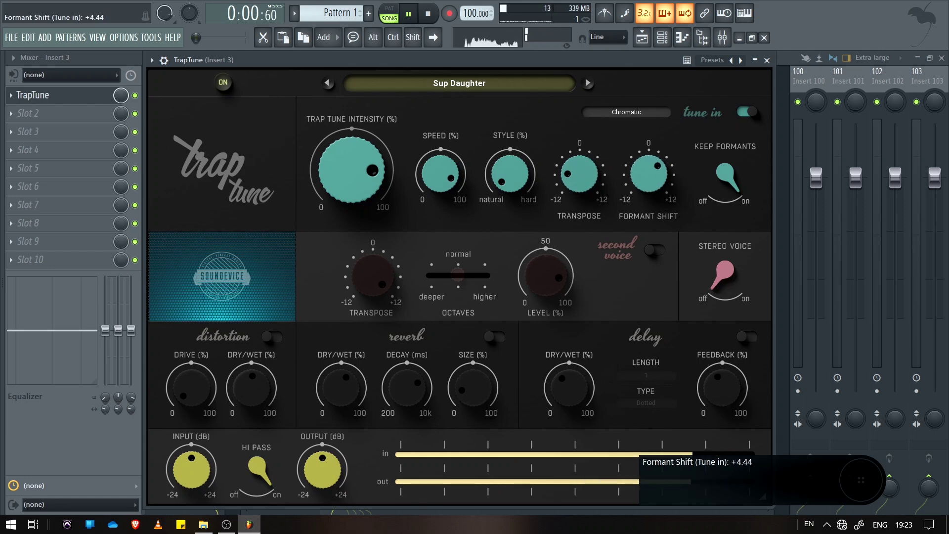
pyautogui.moveTo(593, 198); pyautogui.dragTo(593, 202)
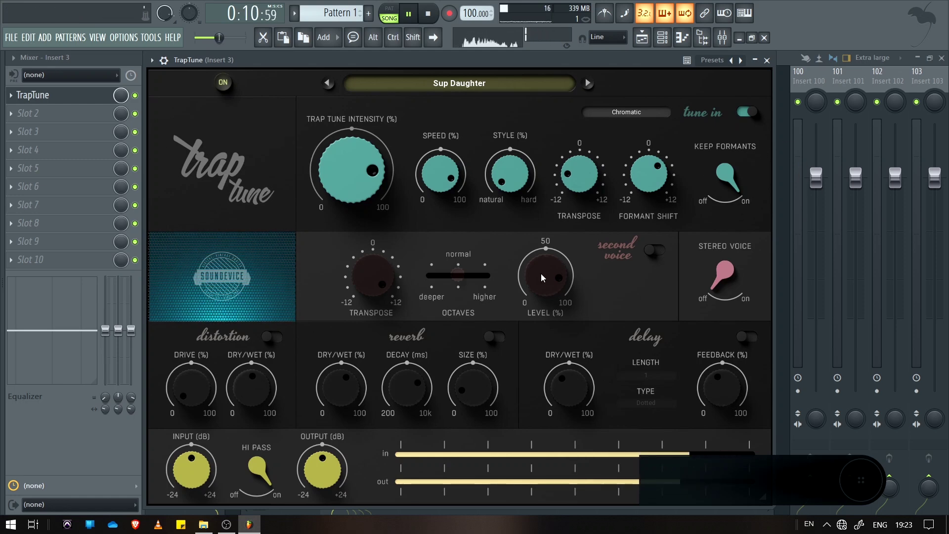
# Step: Enable the second voice, transpose it by +3, and try the higher octave before settling on the deeper one
pyautogui.click(654, 251)
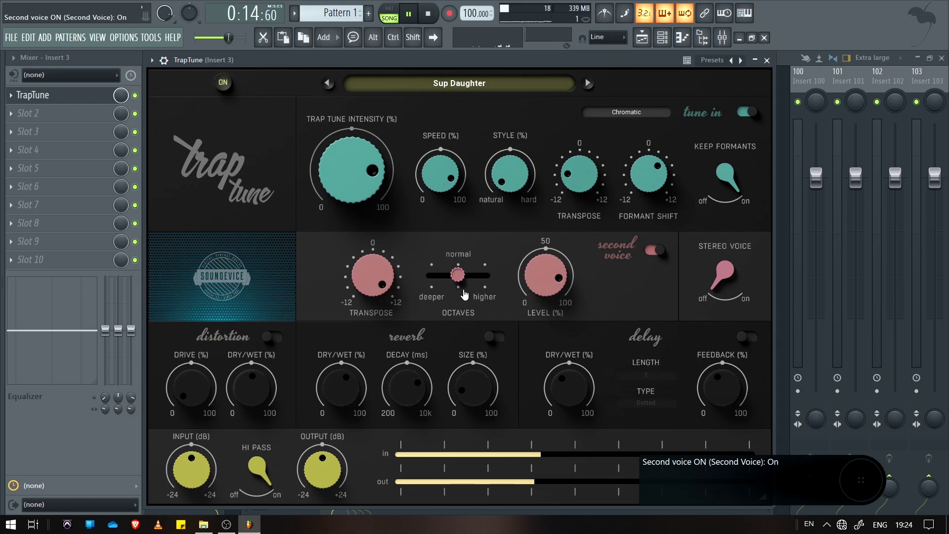
pyautogui.moveTo(373, 275); pyautogui.dragTo(372, 296)
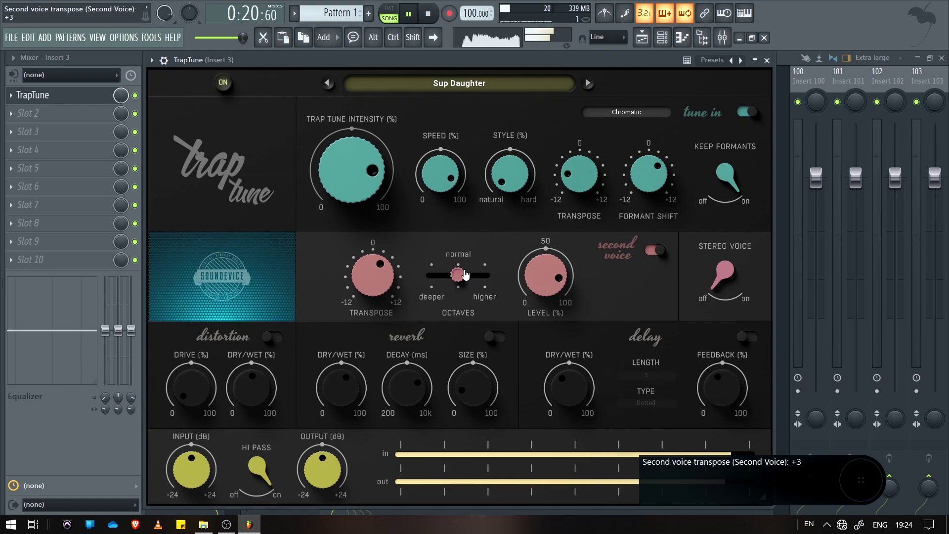
pyautogui.click(435, 285)
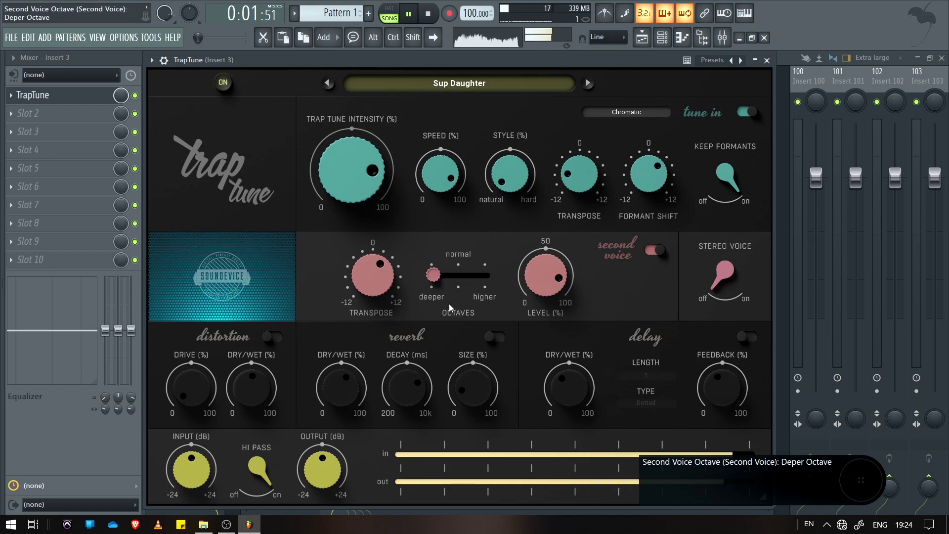
pyautogui.click(487, 282)
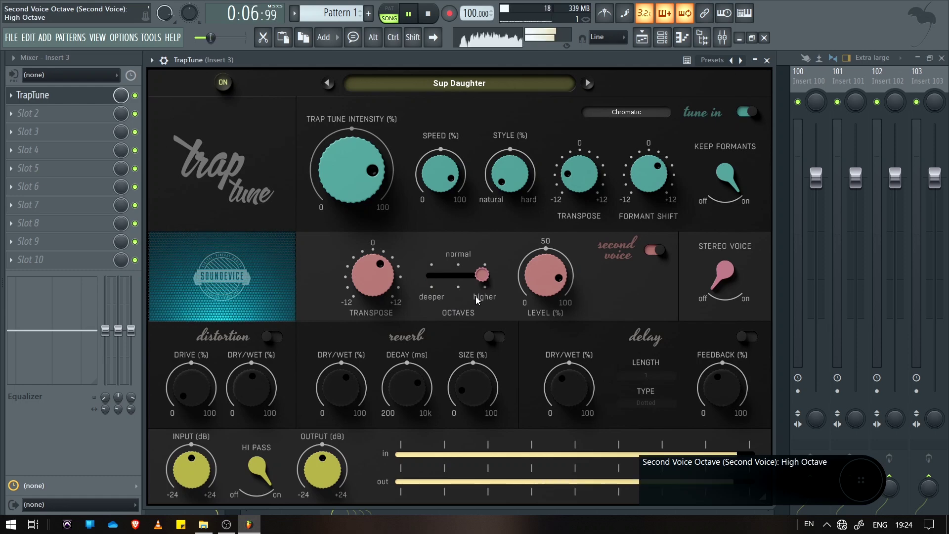
pyautogui.click(433, 277)
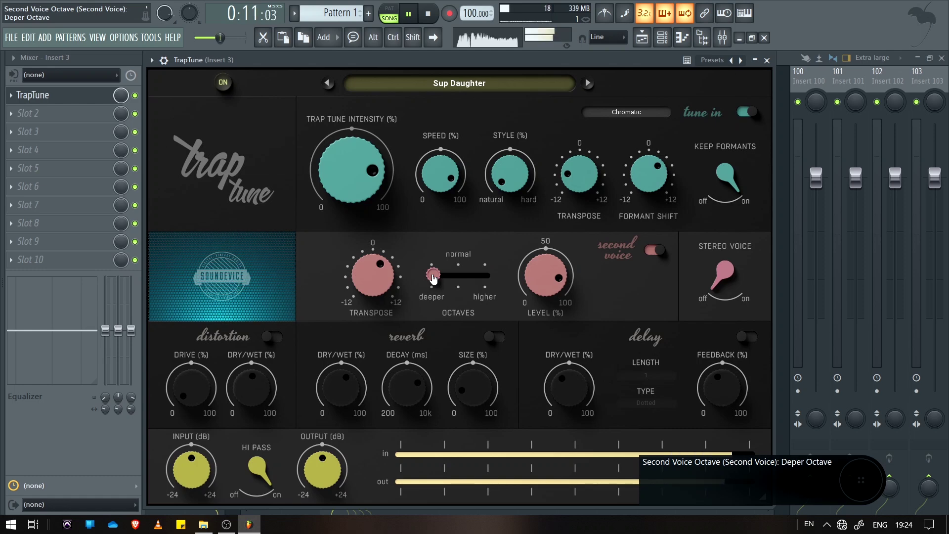
# Step: Set the second voice level to 99.5% after trying it at 0%, and turn on the stereo voice
pyautogui.moveTo(528, 275); pyautogui.dragTo(529, 317)
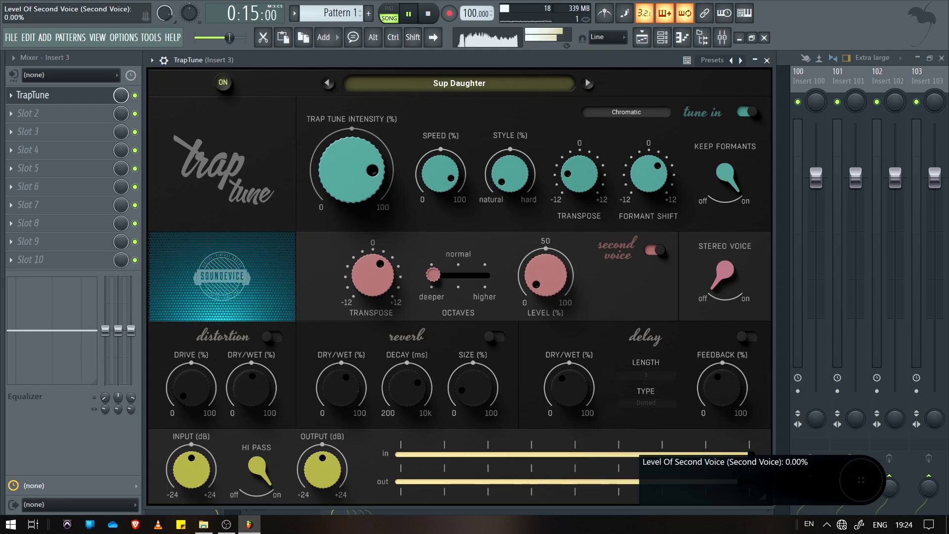
pyautogui.moveTo(535, 270); pyautogui.dragTo(535, 221)
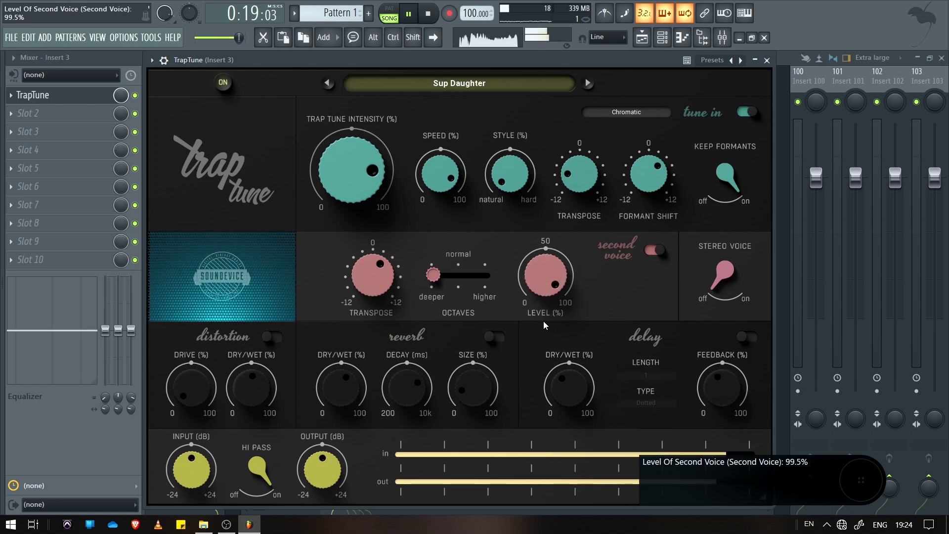
pyautogui.click(717, 292)
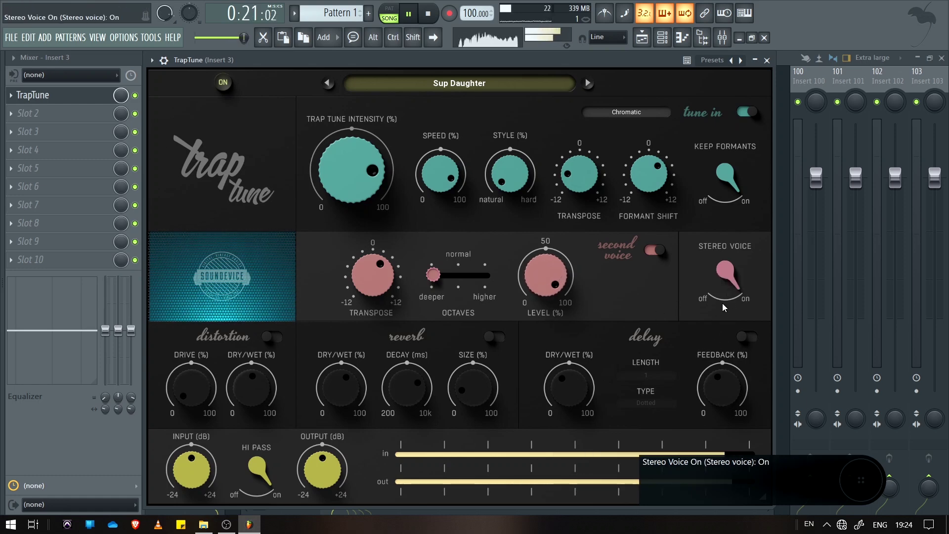
pyautogui.click(735, 299)
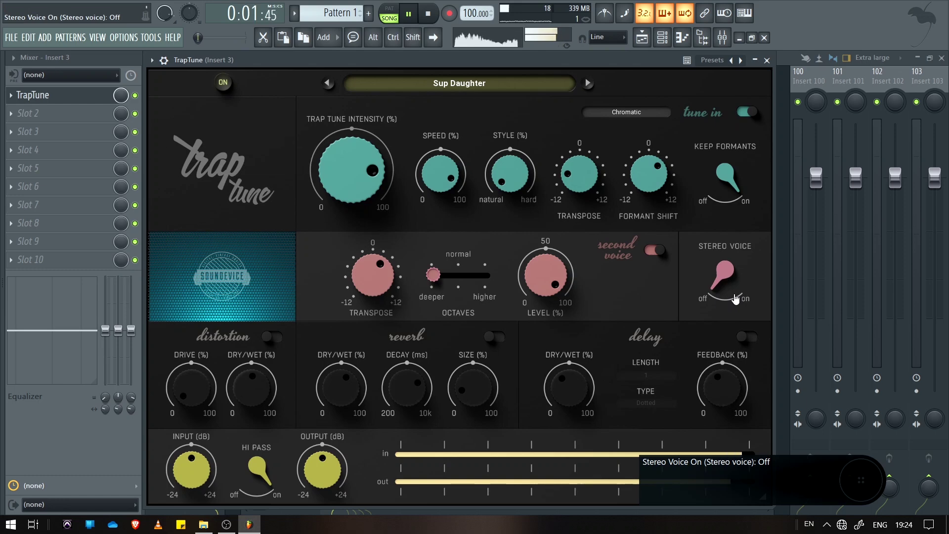
pyautogui.click(736, 299)
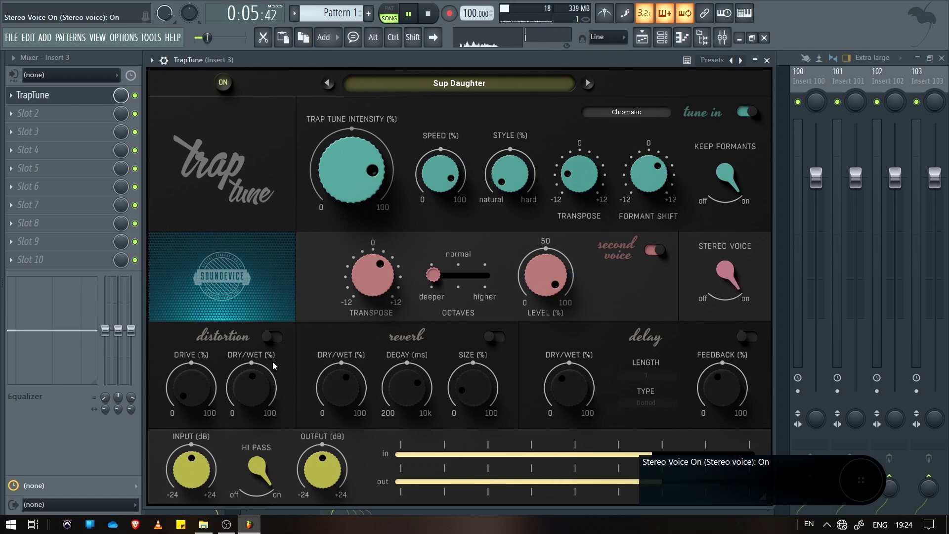
# Step: Enable the distortion and set its dry/wet mix to 23.5% after trying 100%
pyautogui.click(276, 340)
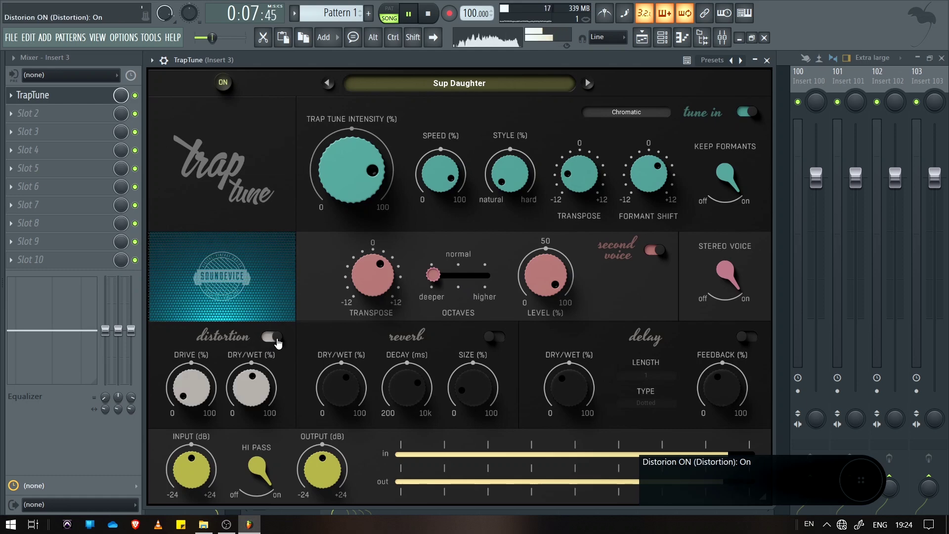
pyautogui.moveTo(248, 384)
pyautogui.mouseDown()
pyautogui.moveTo(250, 397)
pyautogui.moveTo(251, 373)
pyautogui.mouseUp()
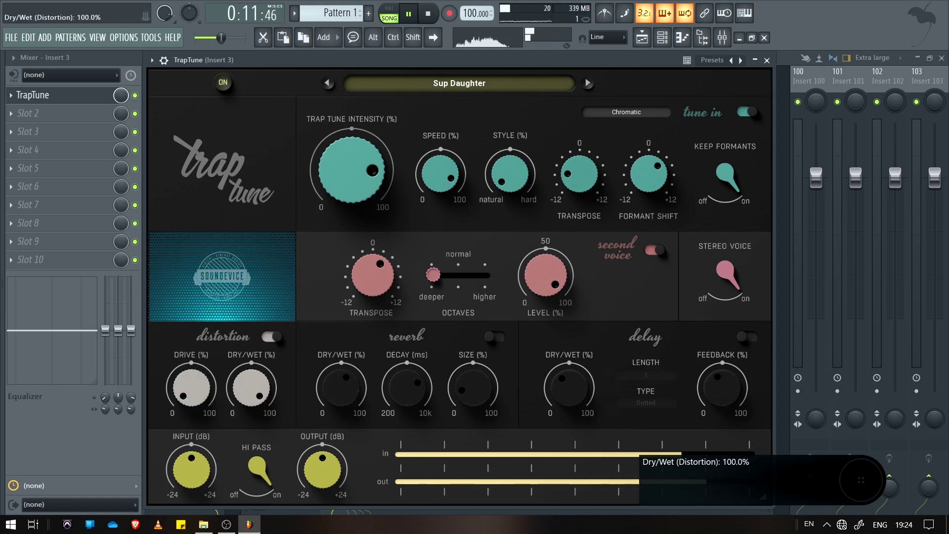
pyautogui.moveTo(191, 388); pyautogui.dragTo(234, 401)
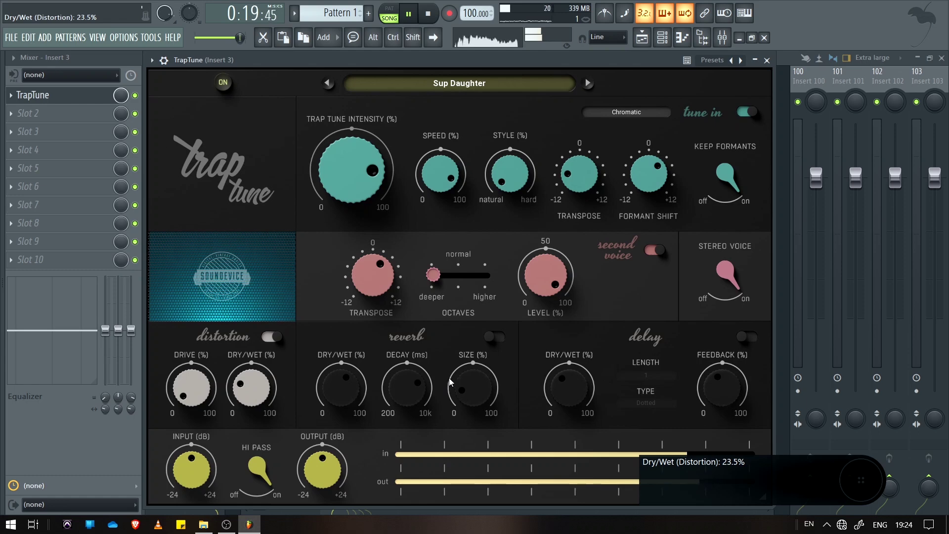
# Step: Enable the reverb, raise its dry/wet mix, and set the decay to 1168 ms and the size to 19.3%
pyautogui.click(492, 337)
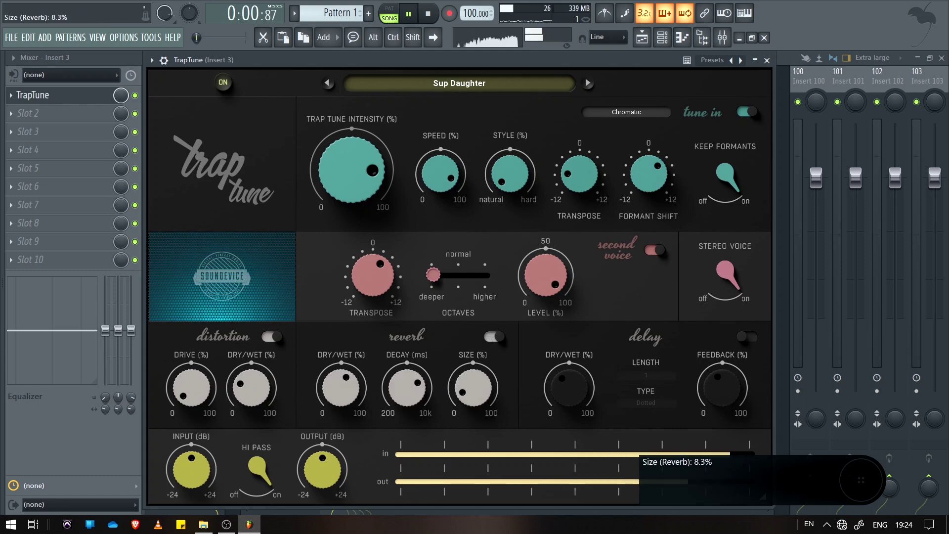
pyautogui.moveTo(431, 379); pyautogui.dragTo(431, 395)
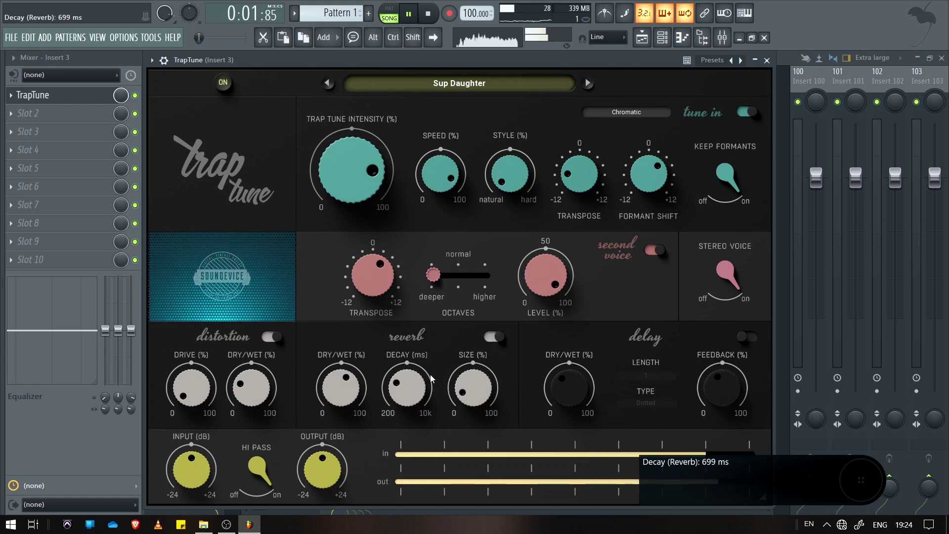
pyautogui.moveTo(345, 384); pyautogui.dragTo(405, 385)
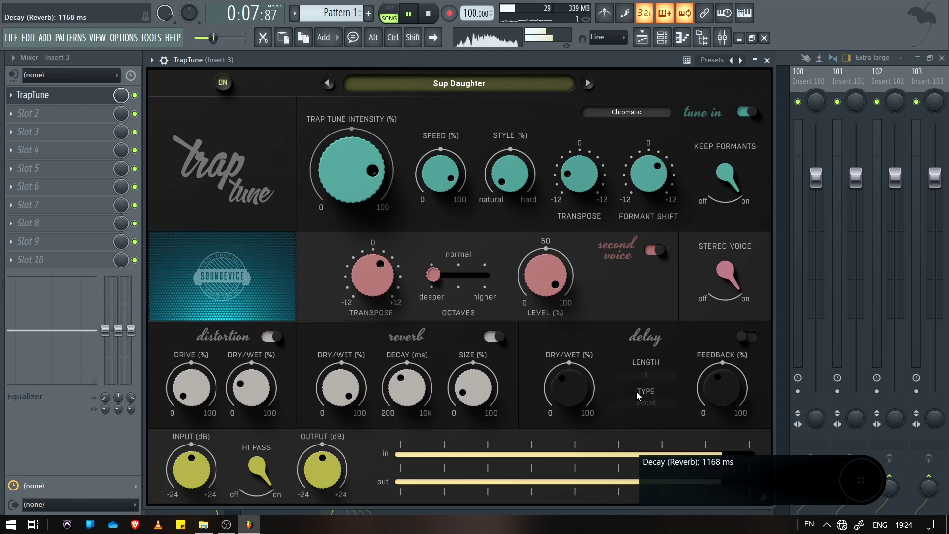
pyautogui.moveTo(473, 391)
pyautogui.mouseDown()
pyautogui.moveTo(473, 365)
pyautogui.moveTo(473, 381)
pyautogui.mouseUp()
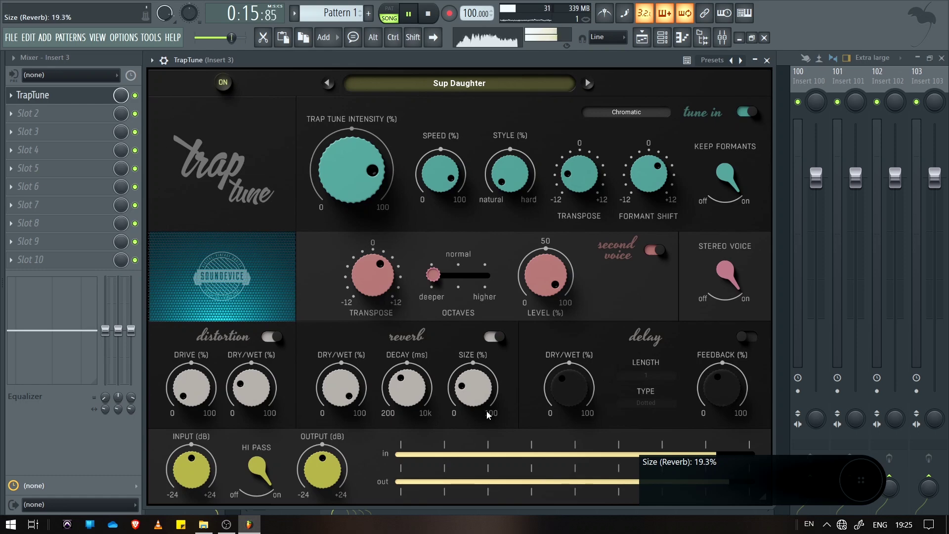
# Step: Enable the delay with a dry/wet mix of 0%, a length of 1/2, and feedback of 62.4%
pyautogui.click(747, 337)
pyautogui.moveTo(585, 390); pyautogui.dragTo(585, 416)
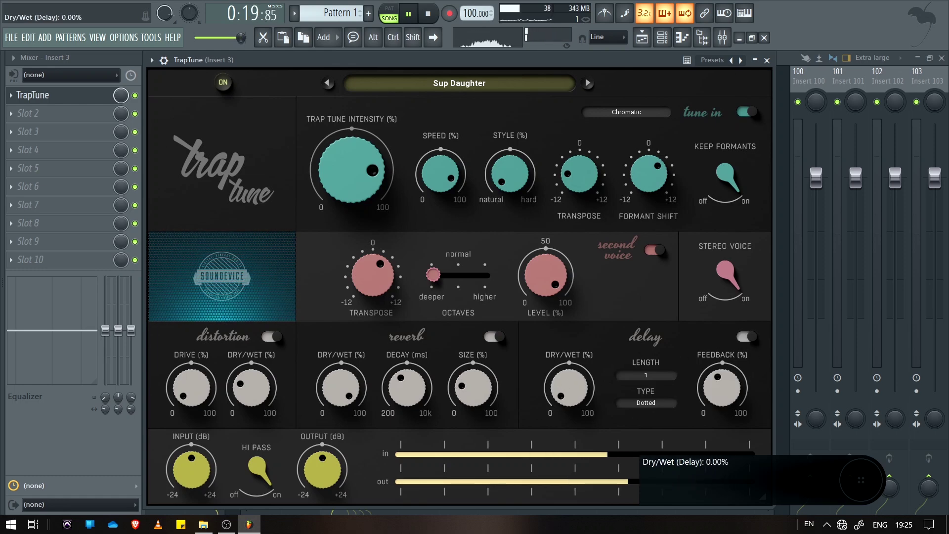
pyautogui.click(660, 375)
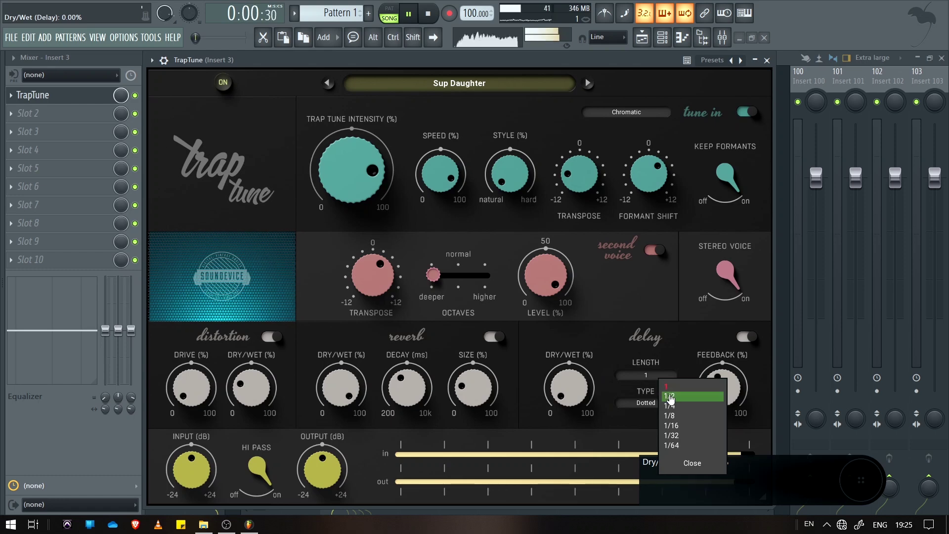
pyautogui.click(724, 390)
pyautogui.scroll(5, 724, 390)
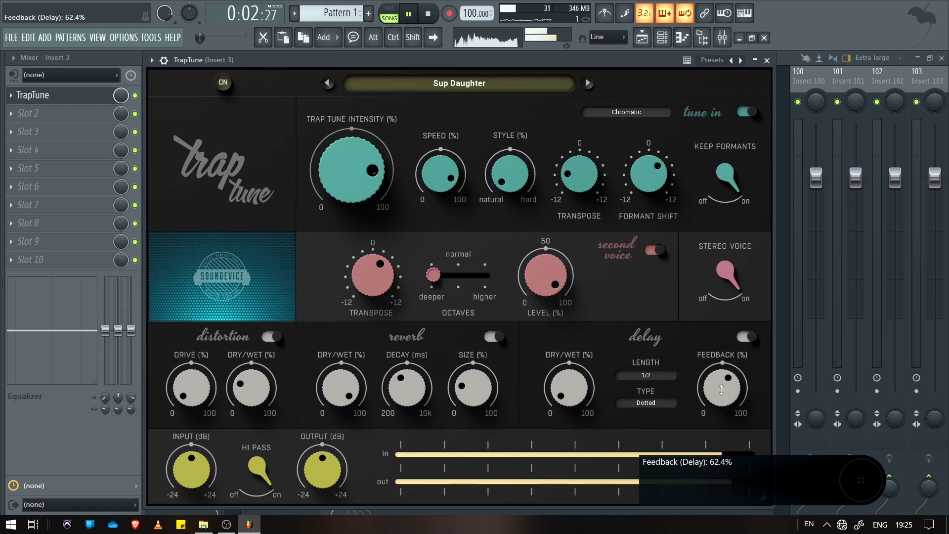
# Step: Lower the delay feedback to 0% and raise the delay's dry/wet mix to 52.1%
pyautogui.scroll(4, 595, 387)
pyautogui.scroll(-1, 596, 387)
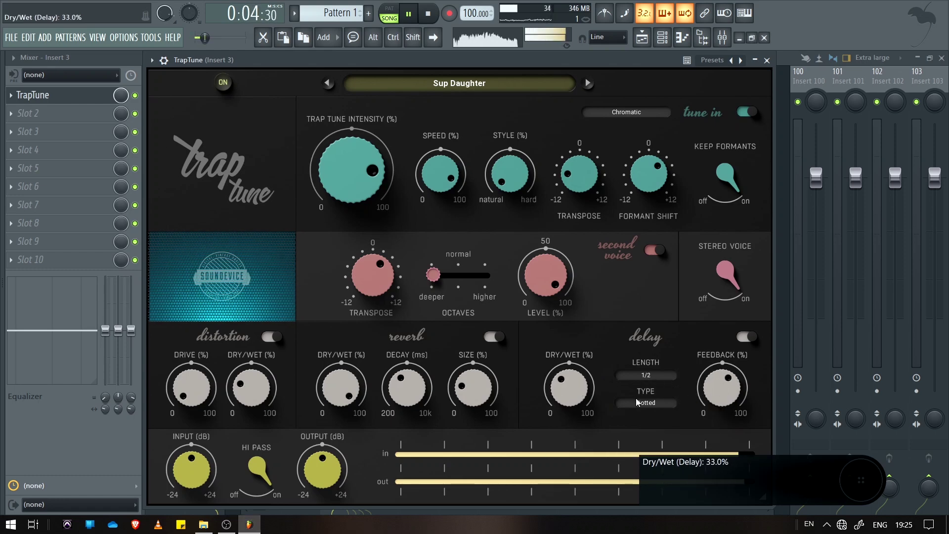
pyautogui.scroll(-3, 722, 390)
pyautogui.scroll(-5, 722, 390)
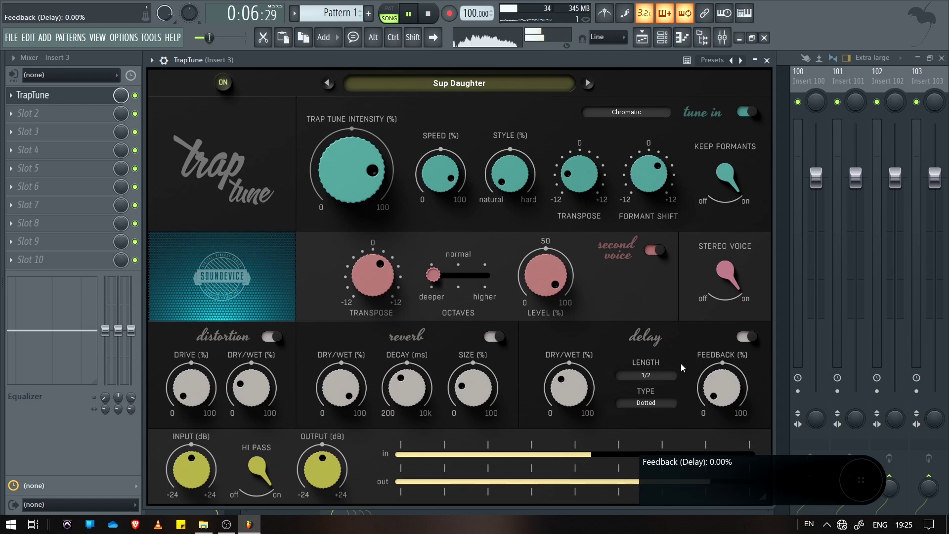
pyautogui.scroll(2, 593, 377)
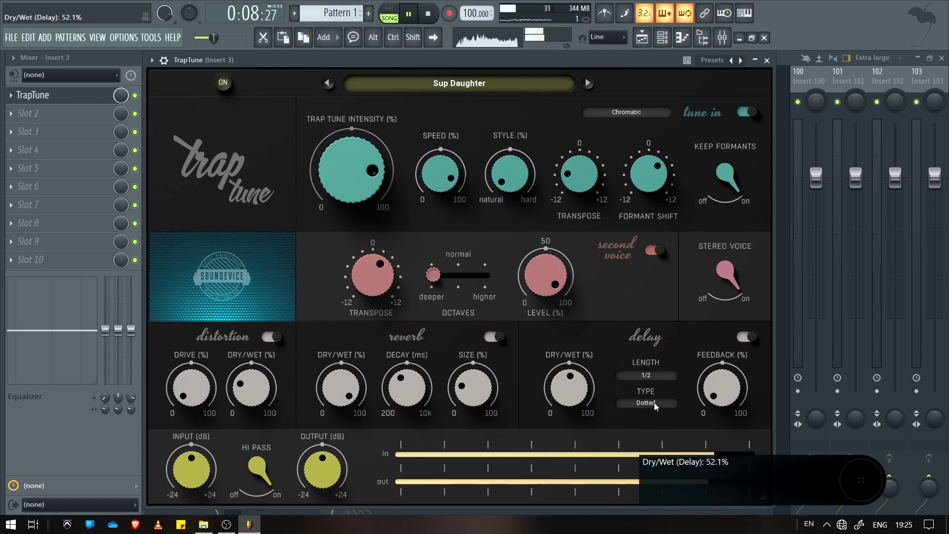
# Step: Set the delay length to 1 and keep the delay type at Dotted
pyautogui.click(646, 375)
pyautogui.click(657, 386)
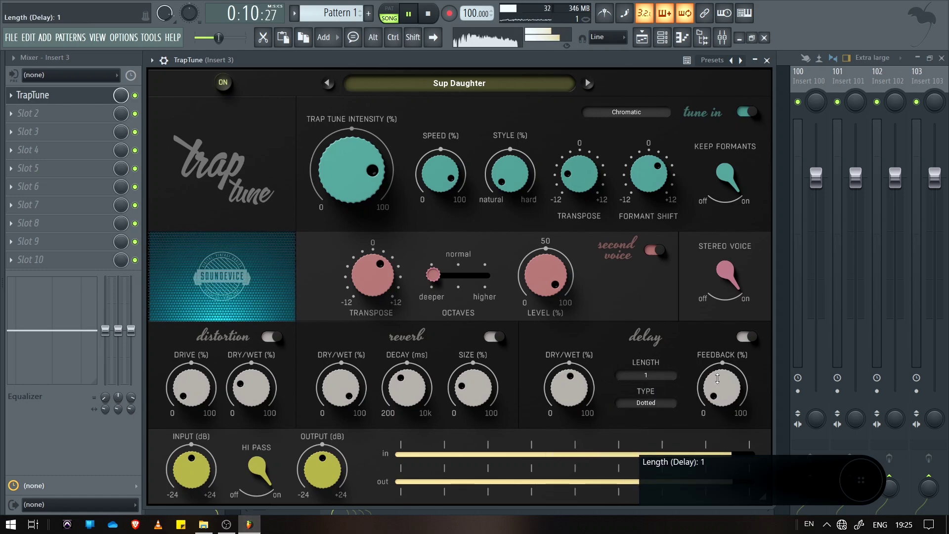
pyautogui.click(645, 403)
pyautogui.click(674, 426)
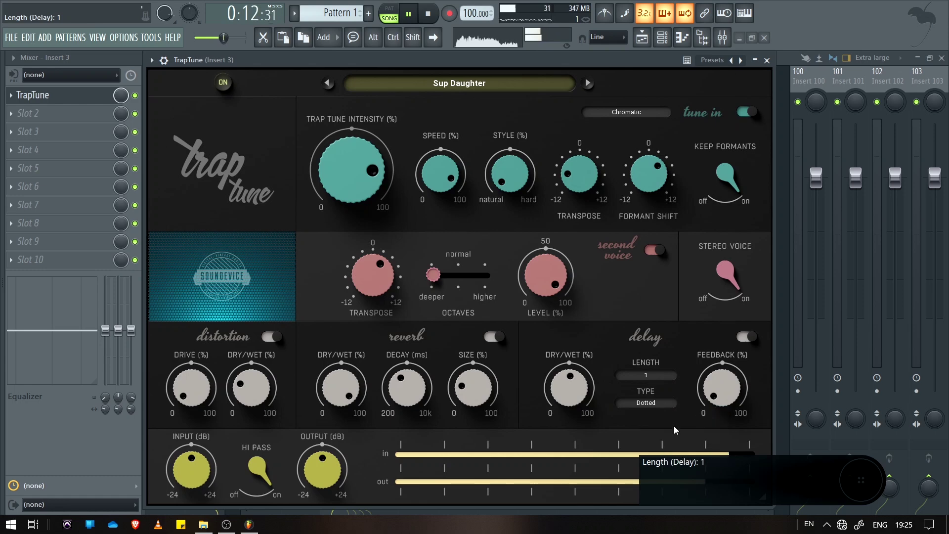
# Step: Set the delay type to Straight, adjust its feedback slightly, and lower its dry/wet mix to 22.5%
pyautogui.click(665, 406)
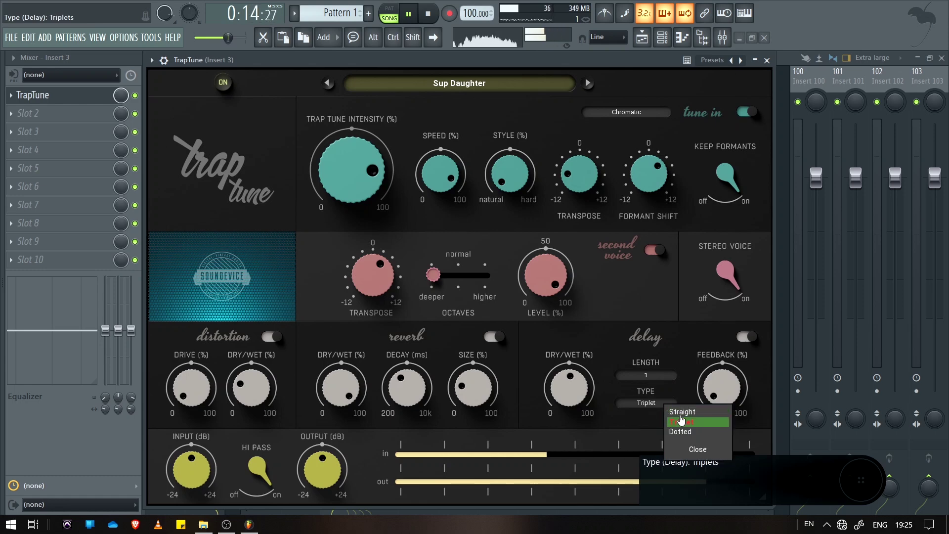
pyautogui.click(680, 412)
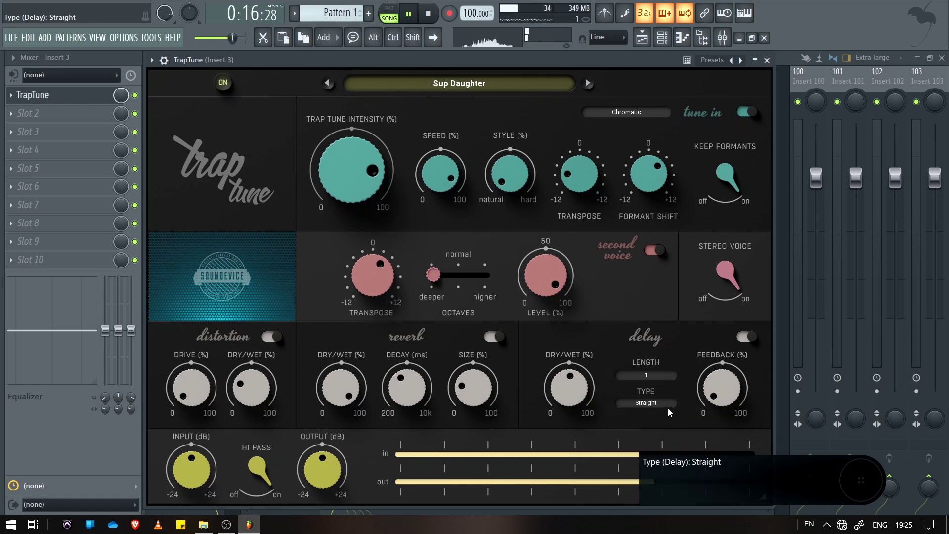
pyautogui.moveTo(722, 389); pyautogui.dragTo(644, 396)
pyautogui.moveTo(569, 387); pyautogui.dragTo(569, 401)
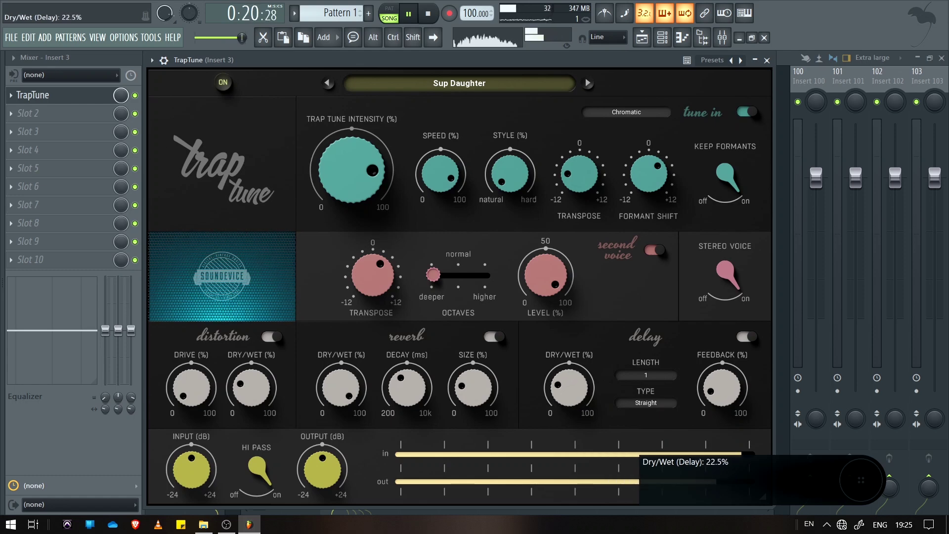
# Step: Compare the sound with the delay switched off and back on, and with the whole plugin bypassed and re-enabled
pyautogui.click(667, 376)
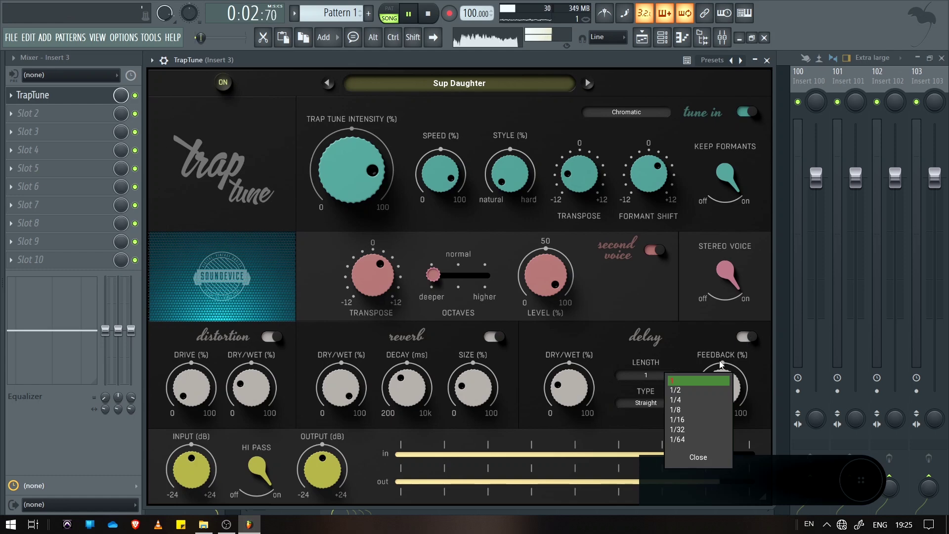
pyautogui.click(739, 361)
pyautogui.click(746, 337)
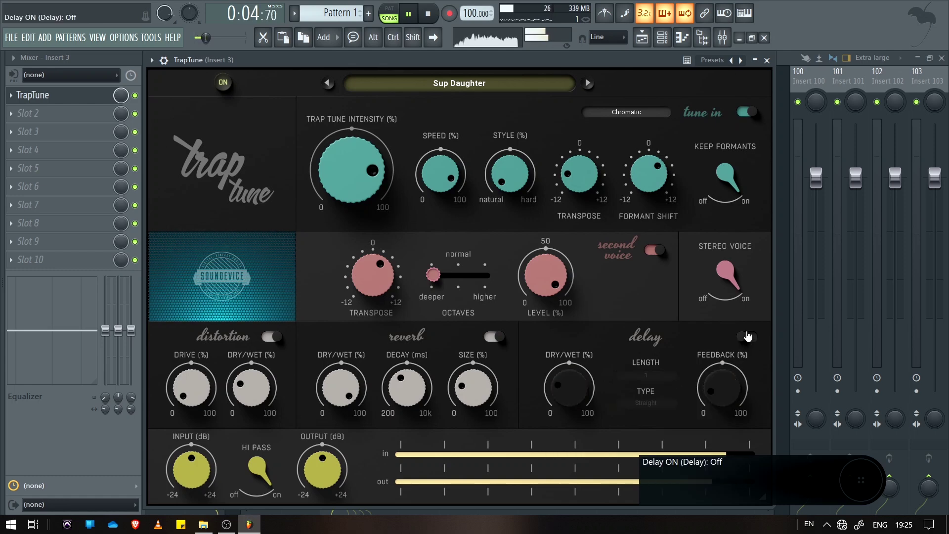
pyautogui.click(747, 337)
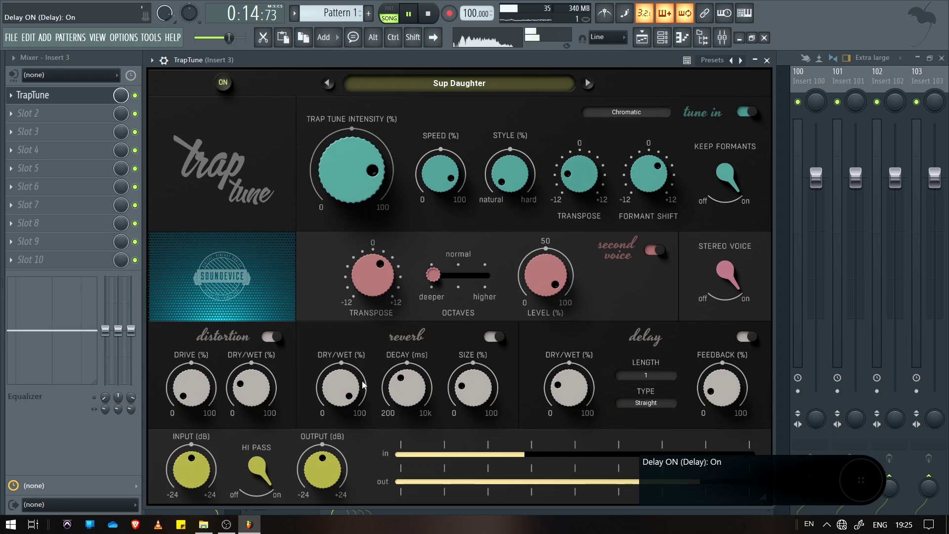
pyautogui.click(223, 82)
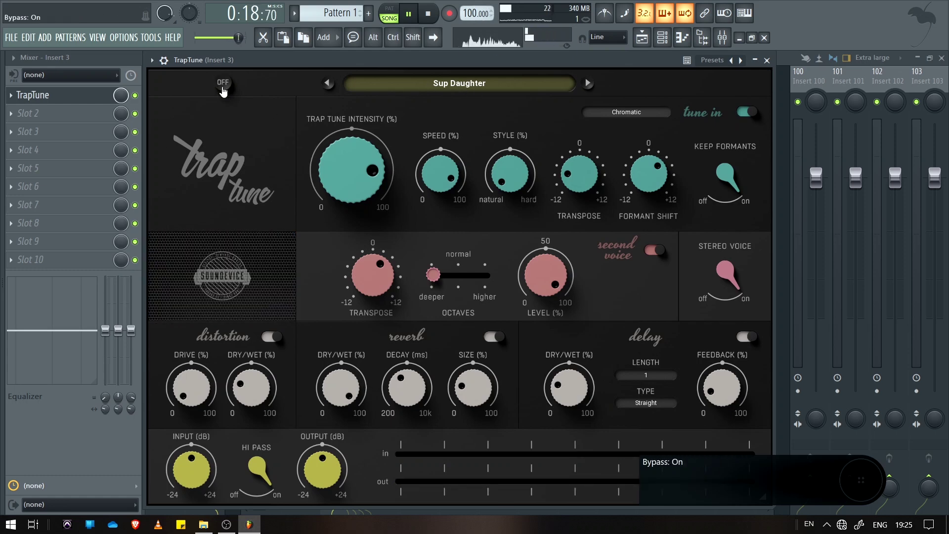
pyautogui.click(223, 83)
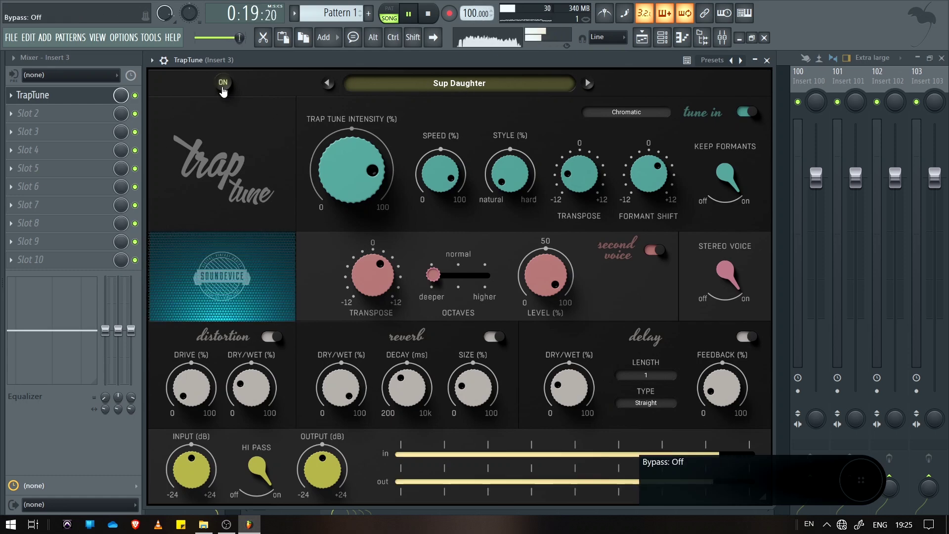
# Step: Switch off the tune in, distortion and delay sections during playback, and stop the song
pyautogui.click(746, 112)
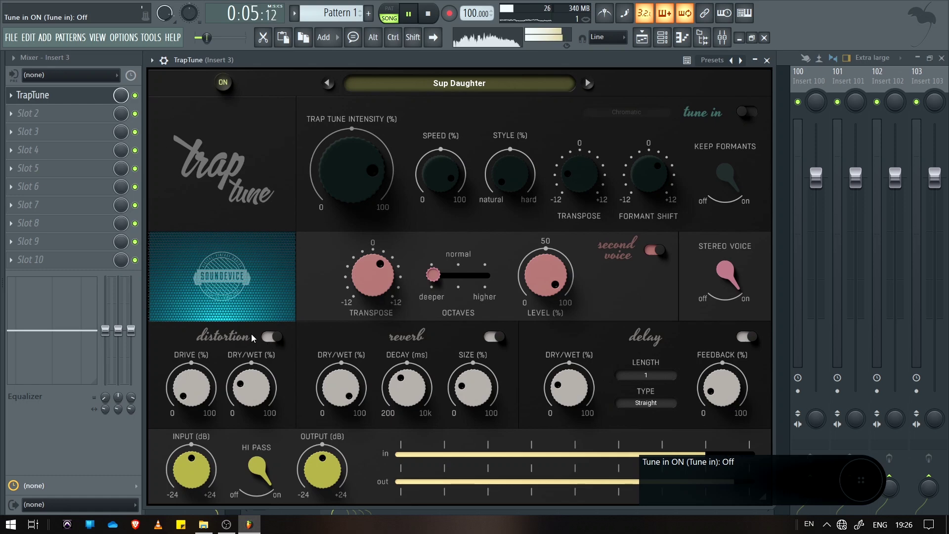
pyautogui.click(269, 336)
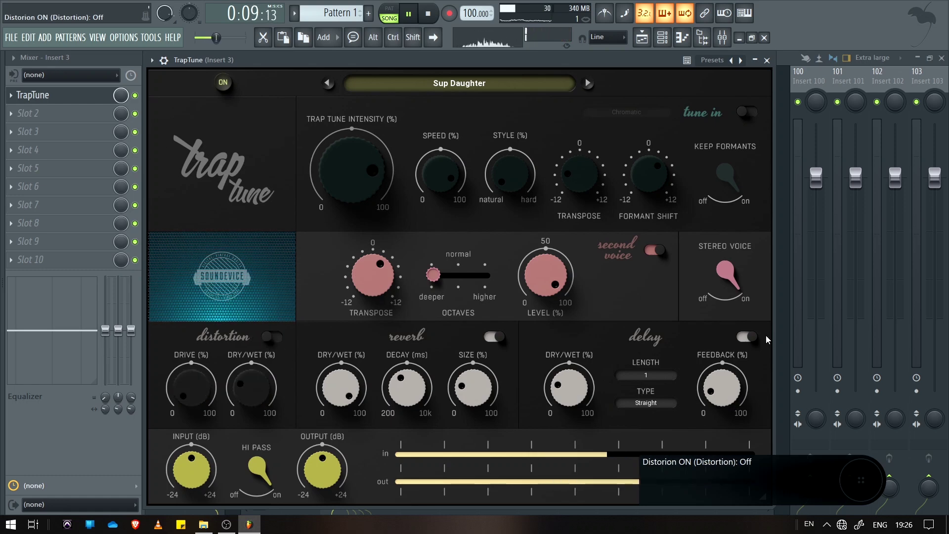
pyautogui.click(747, 337)
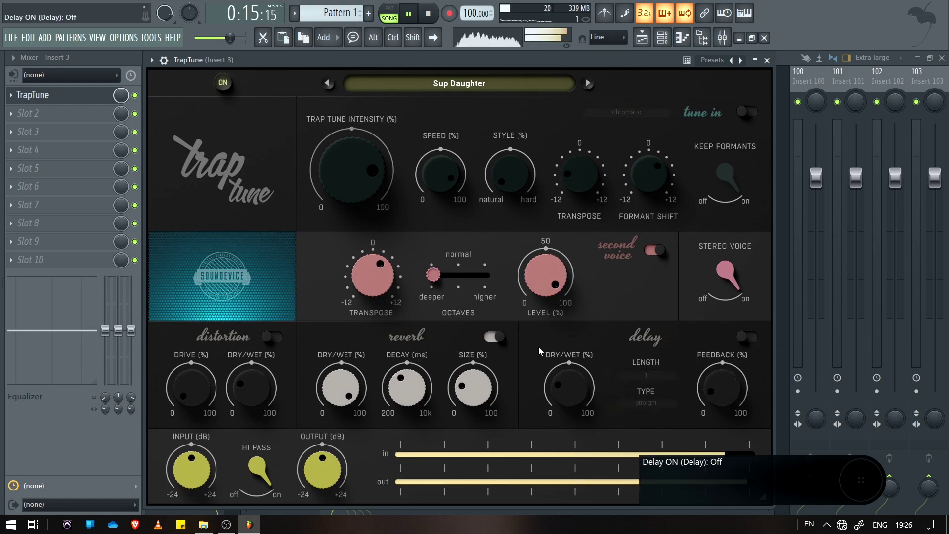
pyautogui.click(435, 16)
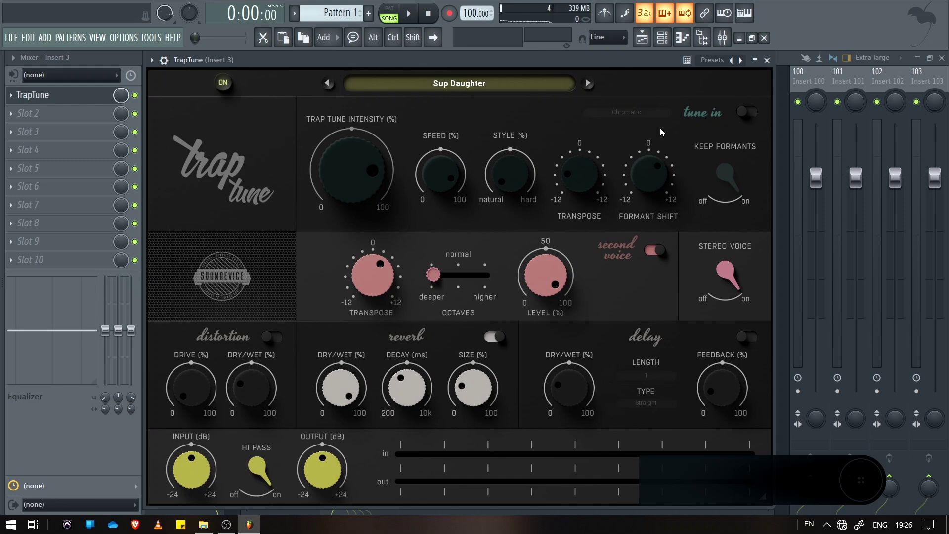
# Step: Restart playback, set the second voice's octave to higher, and lower its transpose well below 0
pyautogui.press('space')
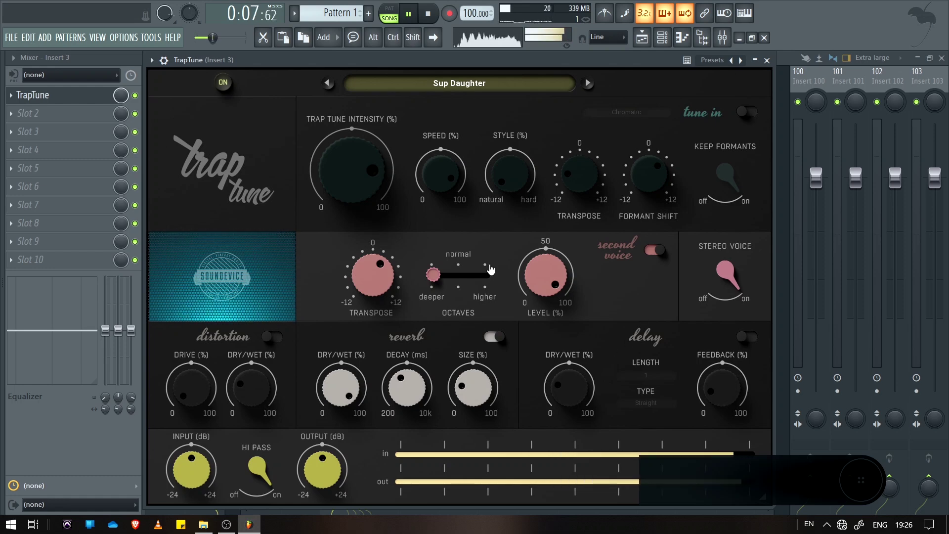
pyautogui.moveTo(433, 277); pyautogui.dragTo(491, 286)
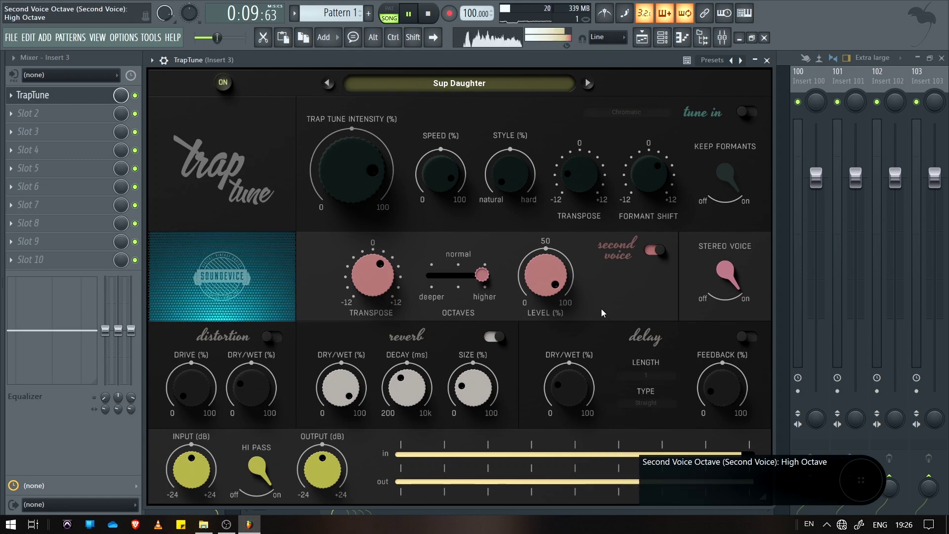
pyautogui.moveTo(373, 274); pyautogui.dragTo(373, 293)
# Step: Re-enable the tune in section, reduce its speed to about halfway, and set its style to 100%
pyautogui.click(745, 112)
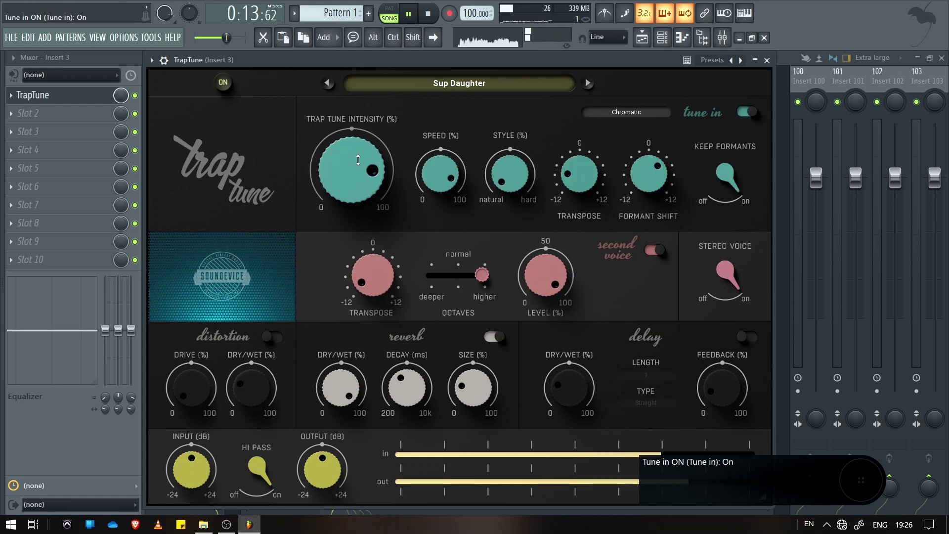
pyautogui.moveTo(511, 169); pyautogui.dragTo(511, 143)
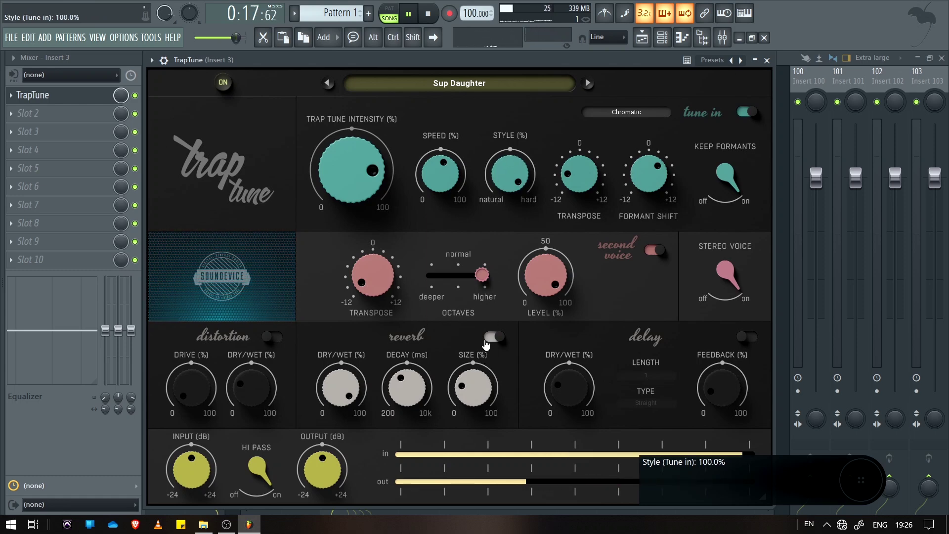
# Step: Re-enable the delay with a dry/wet mix of 8.2% and the Dotted type, and stop playback
pyautogui.click(741, 337)
pyautogui.moveTo(564, 394); pyautogui.dragTo(563, 401)
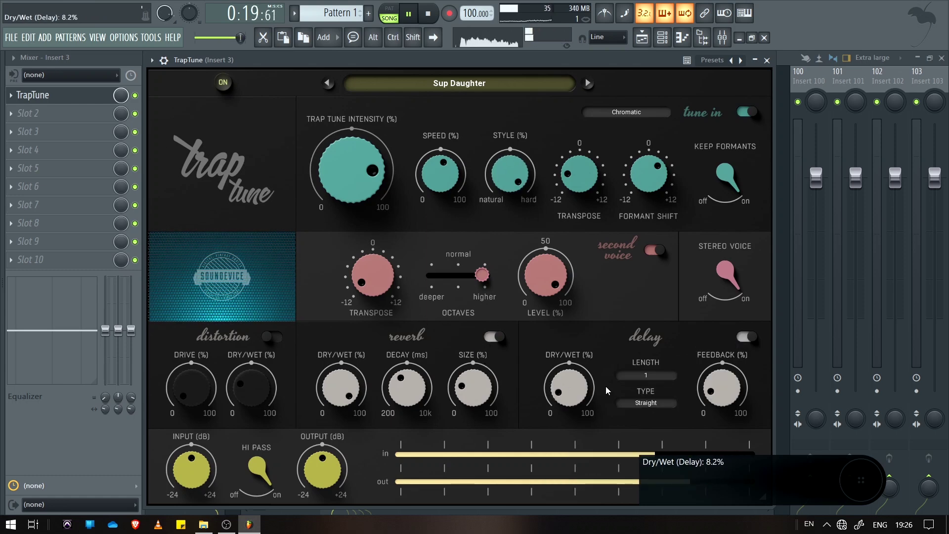
pyautogui.click(646, 403)
pyautogui.click(654, 428)
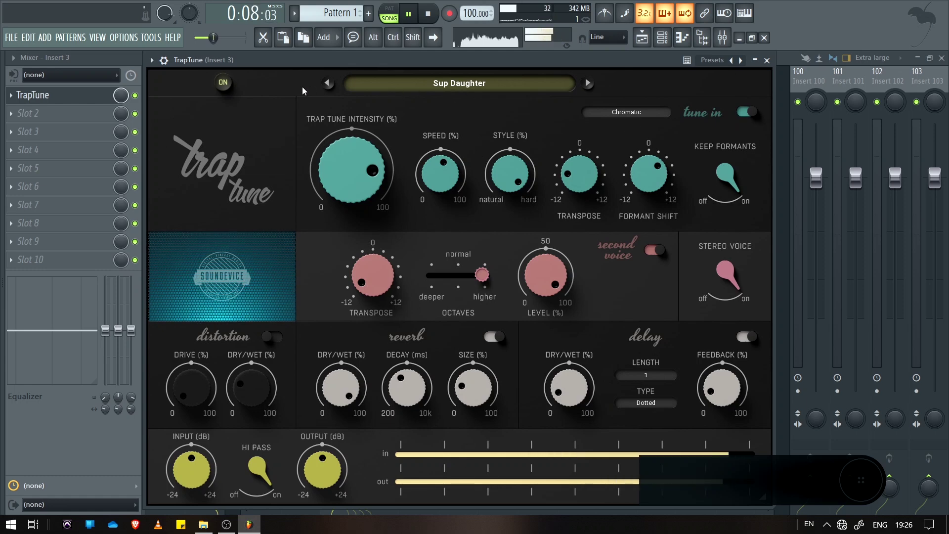
pyautogui.click(428, 14)
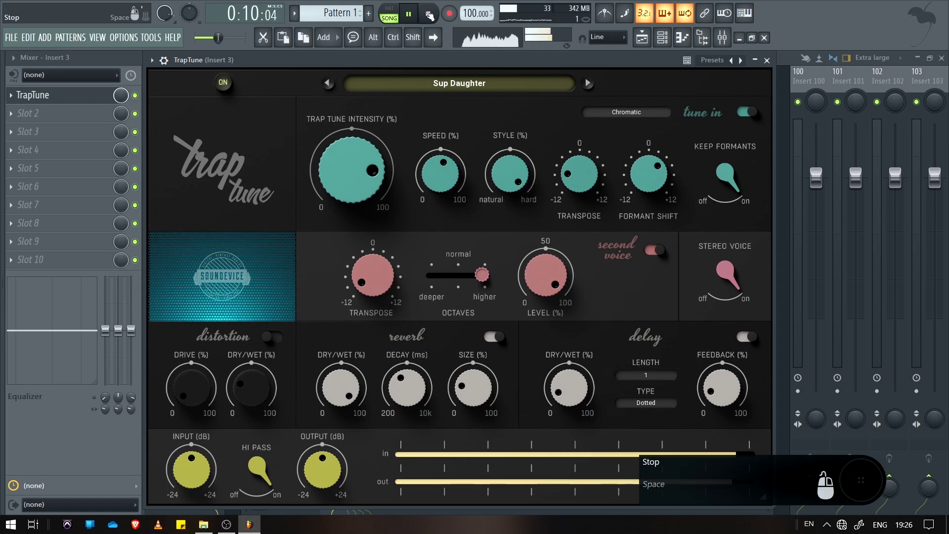
pyautogui.click(428, 15)
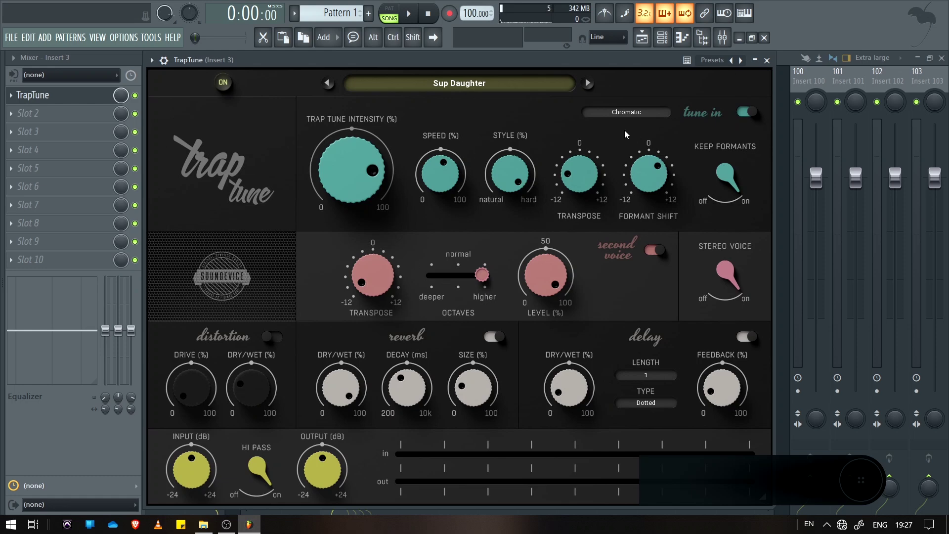
# Step: Review the available keys and scales for the tuning, keeping Chromatic
pyautogui.click(628, 112)
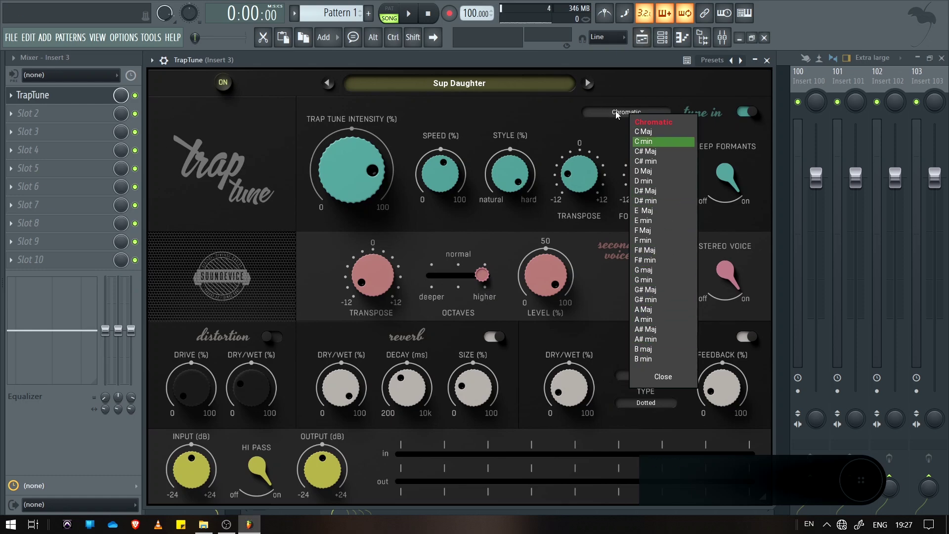
pyautogui.click(668, 377)
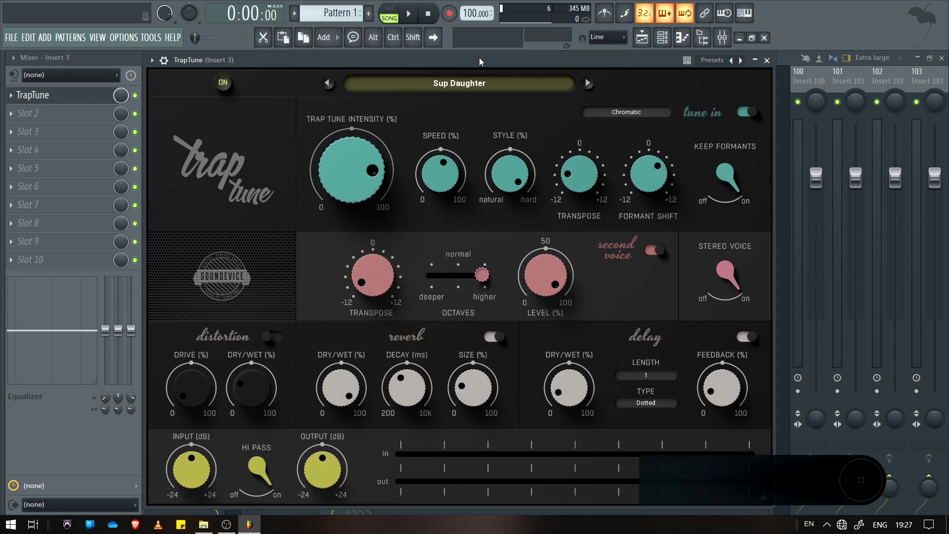
# Step: Play the song and compare Keep Formants and Stereo Voice each switched off and back on, and stop playback
pyautogui.press('space')
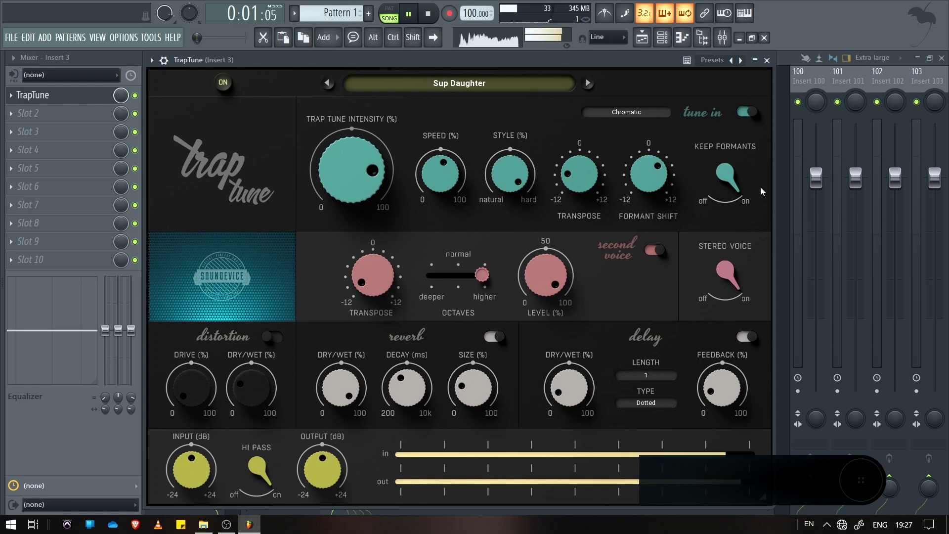
pyautogui.click(734, 200)
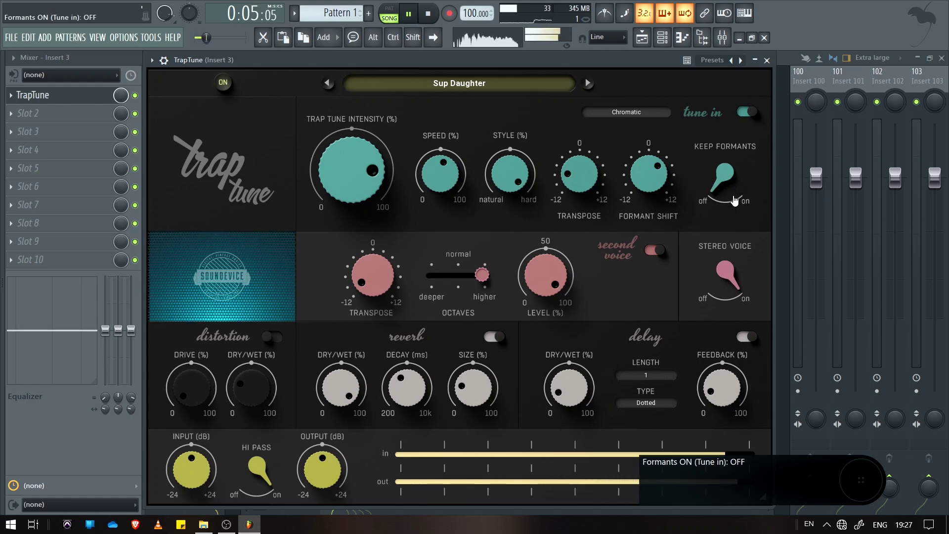
pyautogui.click(734, 200)
pyautogui.click(737, 292)
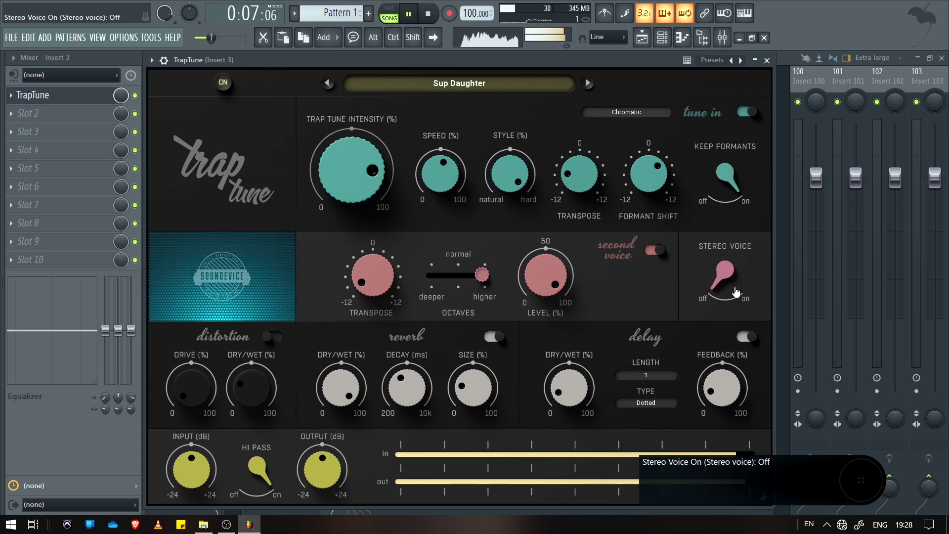
pyautogui.click(736, 293)
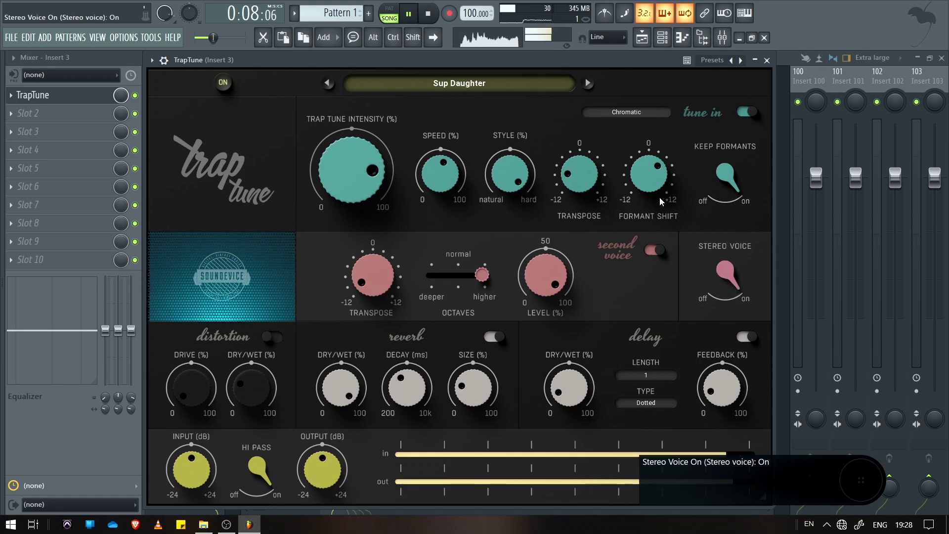
pyautogui.click(428, 13)
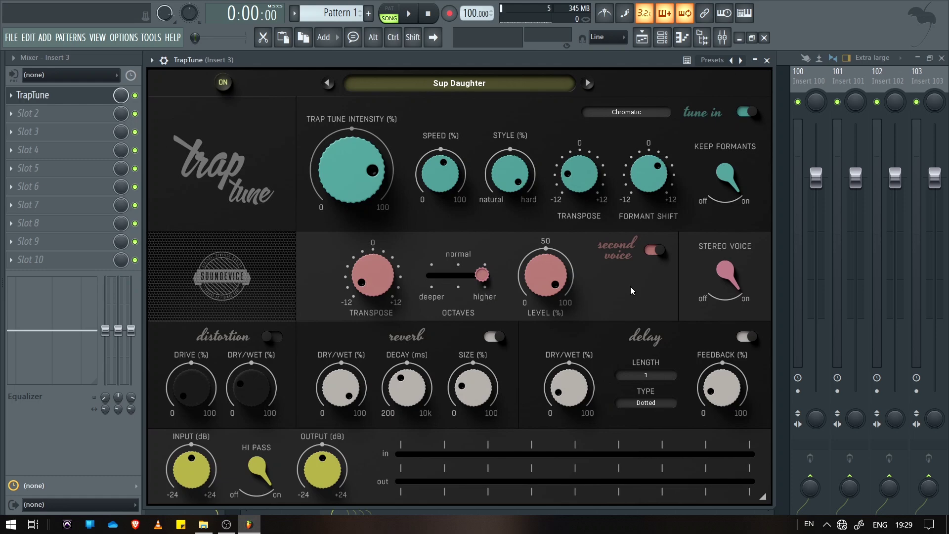
pyautogui.moveTo(492, 64)
pyautogui.mouseDown()
pyautogui.moveTo(495, 52)
pyautogui.moveTo(494, 63)
pyautogui.mouseUp()
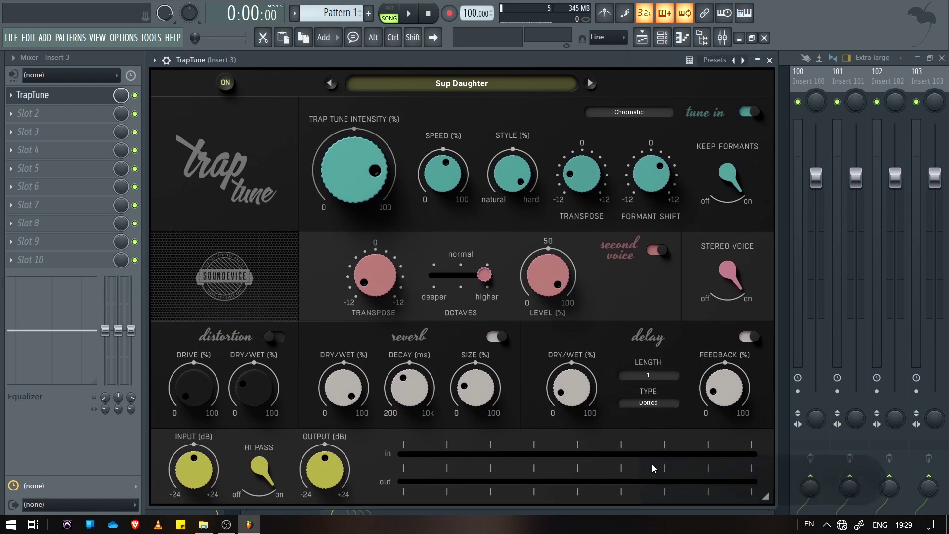